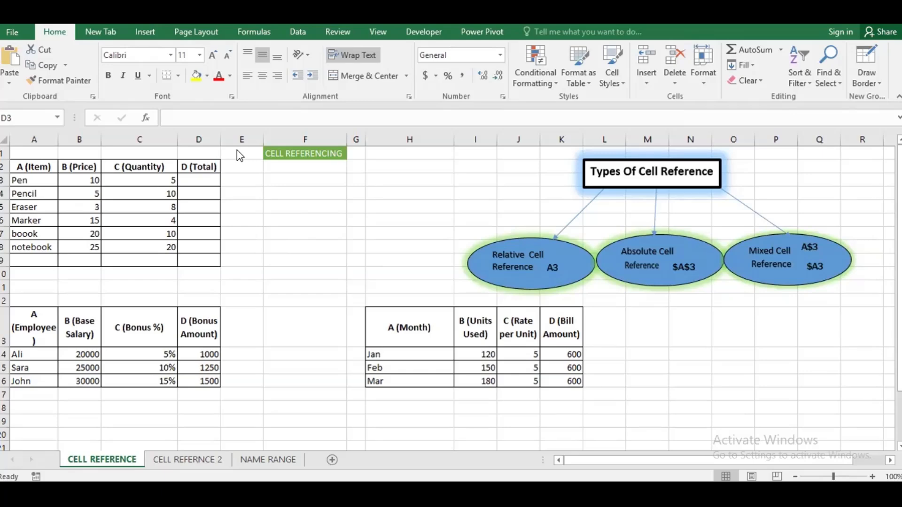
Enter a SUM formula in cell F3 that adds the prices in B3:B8
left_click(265, 152)
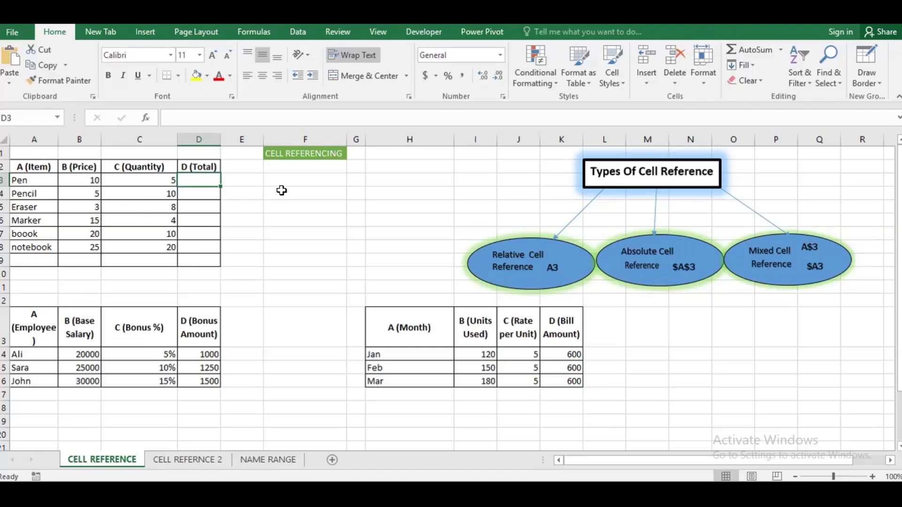
left_click(294, 179)
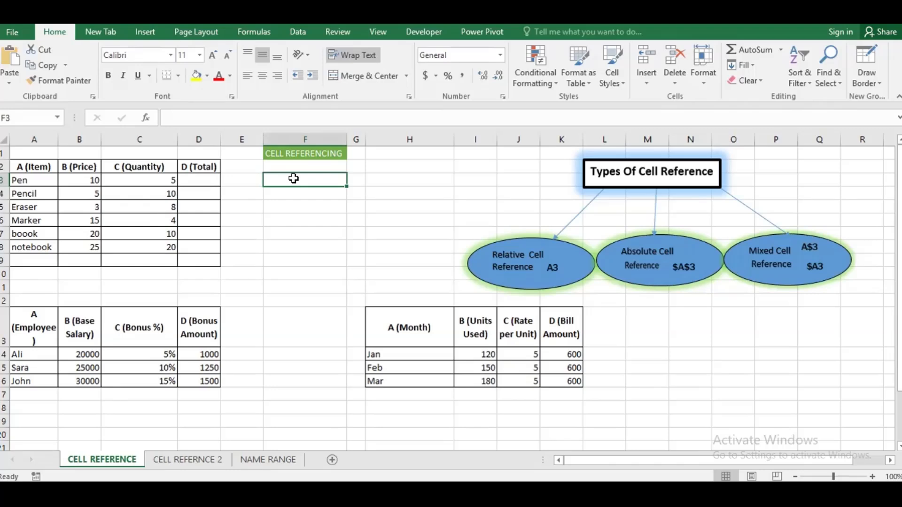
type("=")
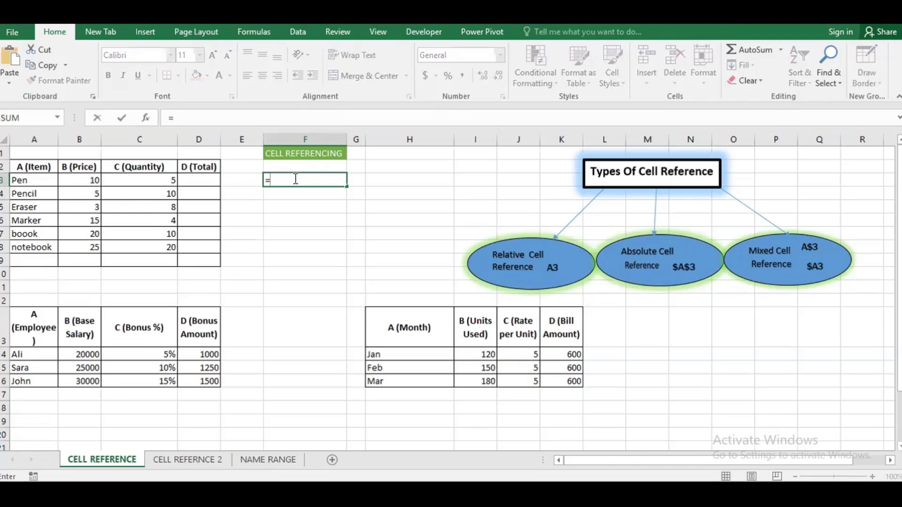
type("sum")
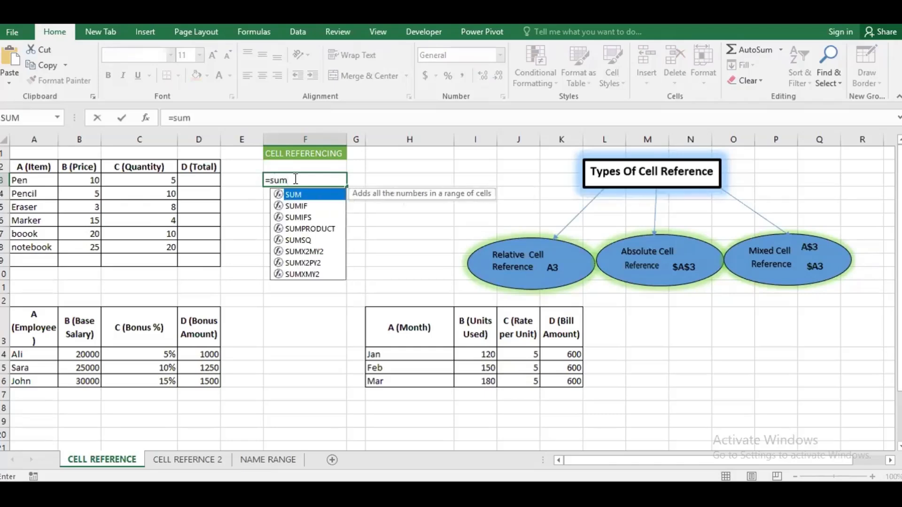
key("Tab")
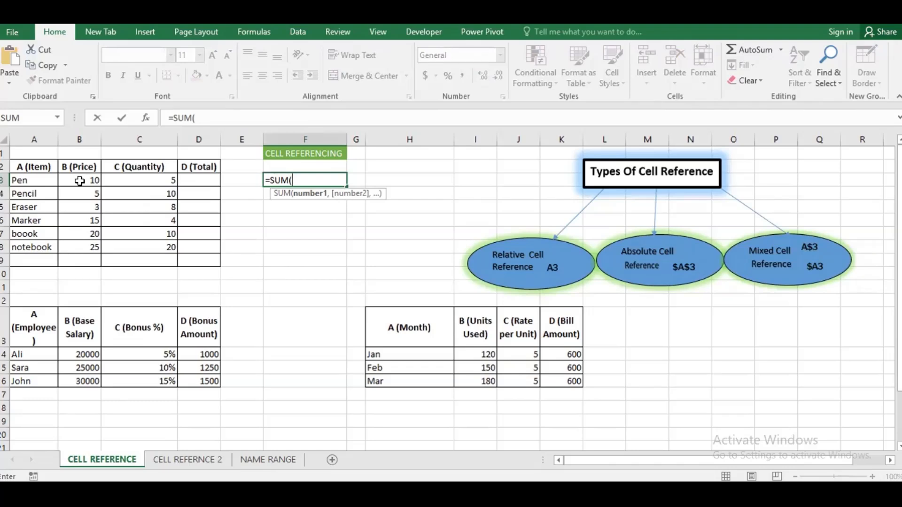
left_click_drag(79, 181, 85, 247)
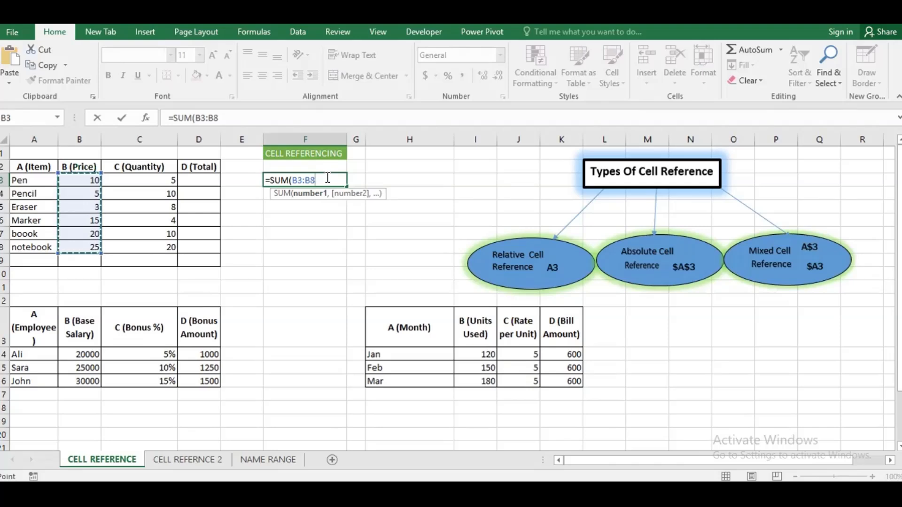
type(")")
key("Return")
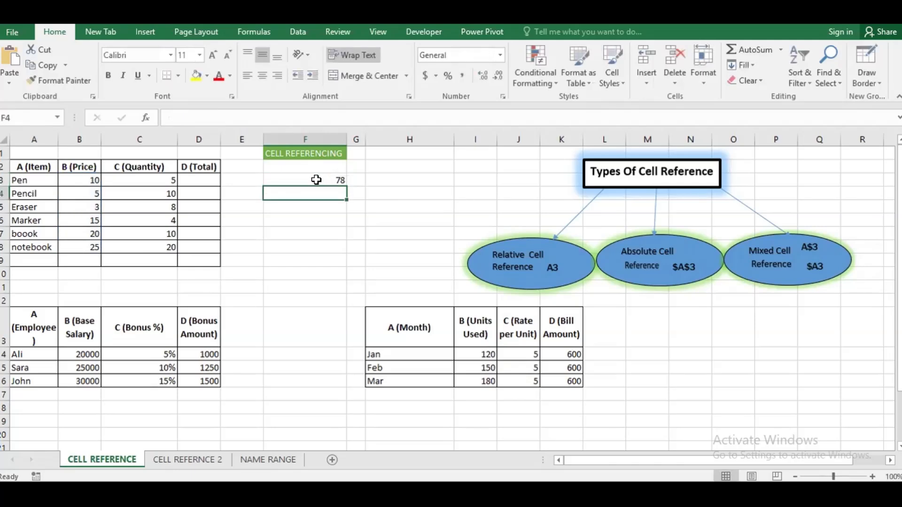
Clear the SUM formula from cell F3
left_click(316, 180)
double_click(316, 180)
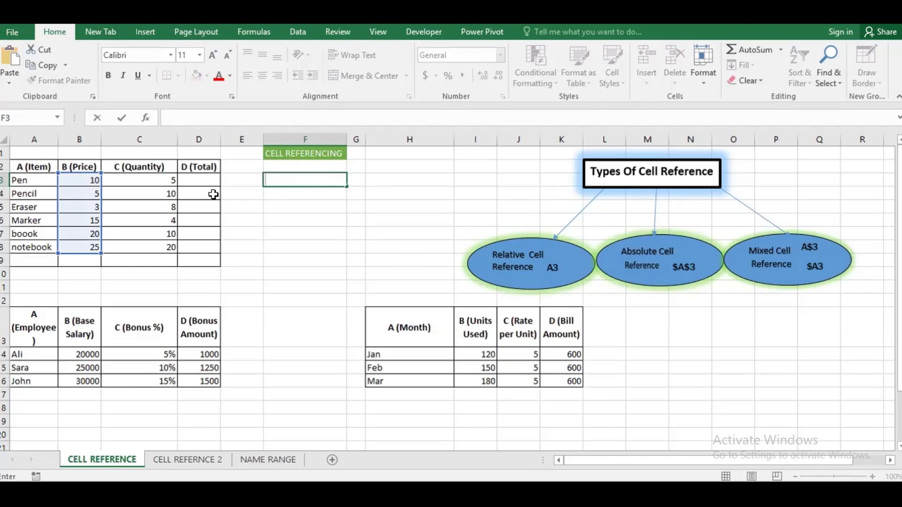
left_click(209, 178)
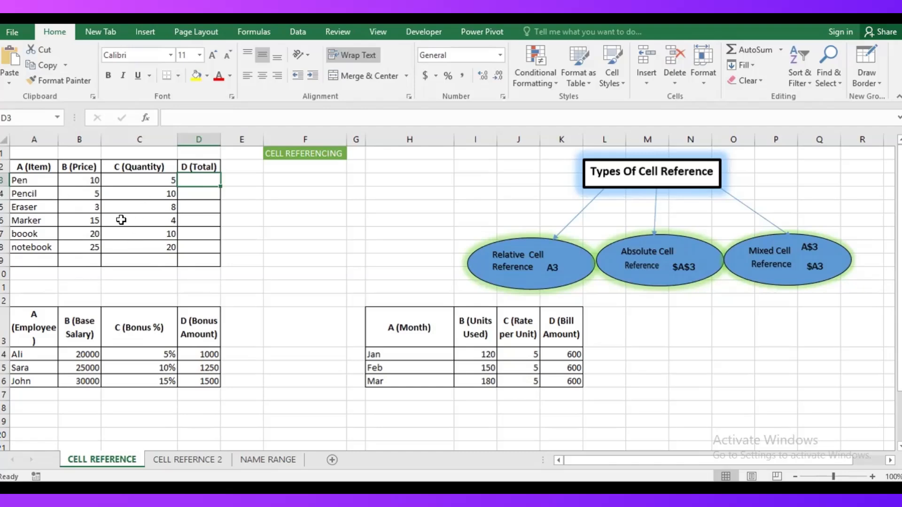
Calculate the Pen total in D3 by multiplying price by quantity with the formula =B3*C3
left_click(73, 180)
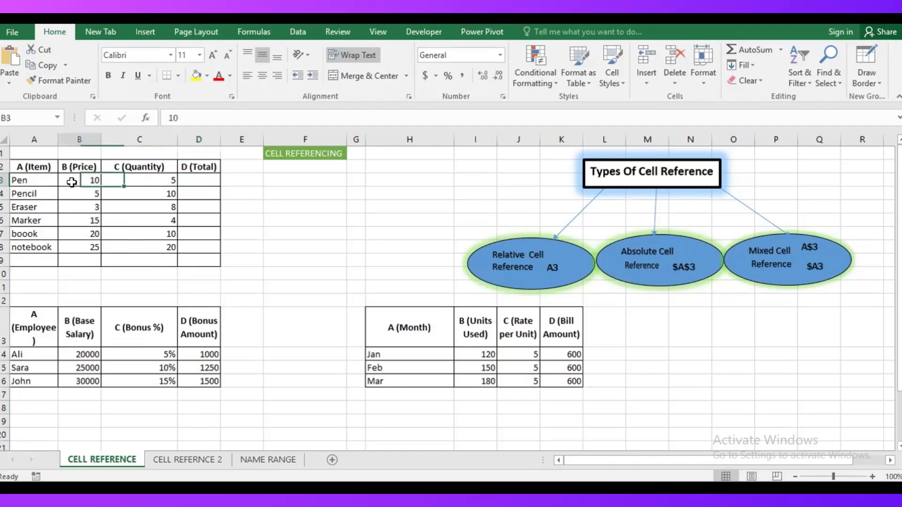
left_click(196, 185)
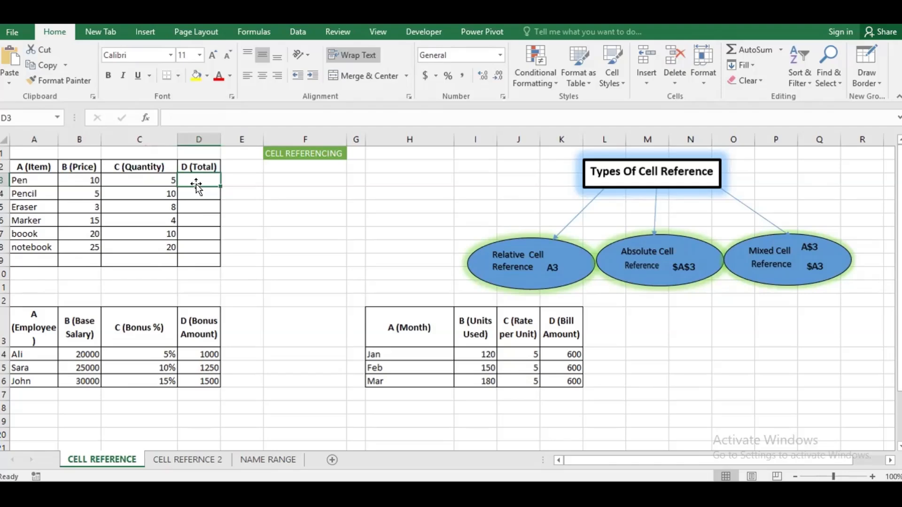
type("=")
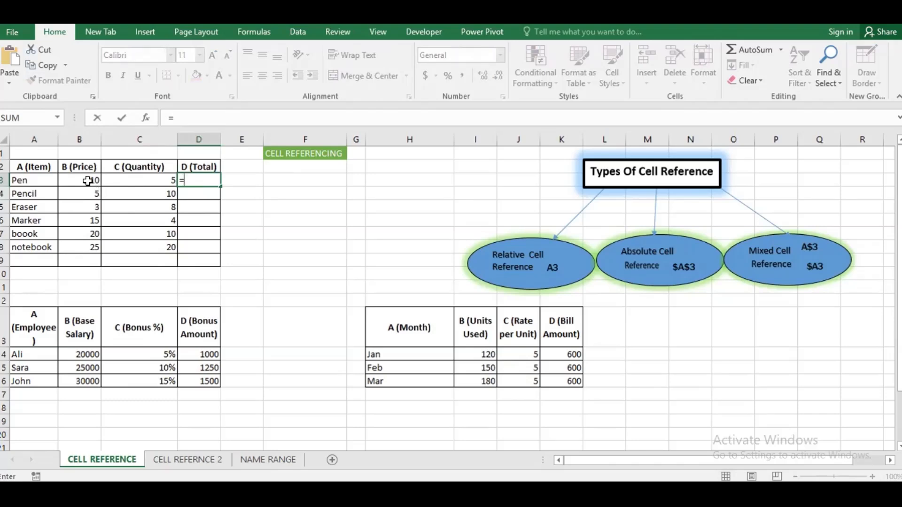
left_click(88, 181)
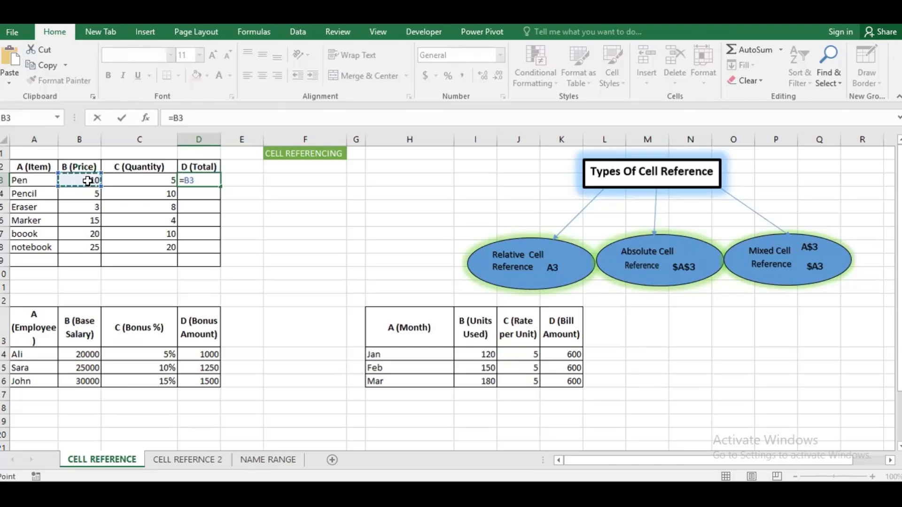
type("*")
left_click(122, 181)
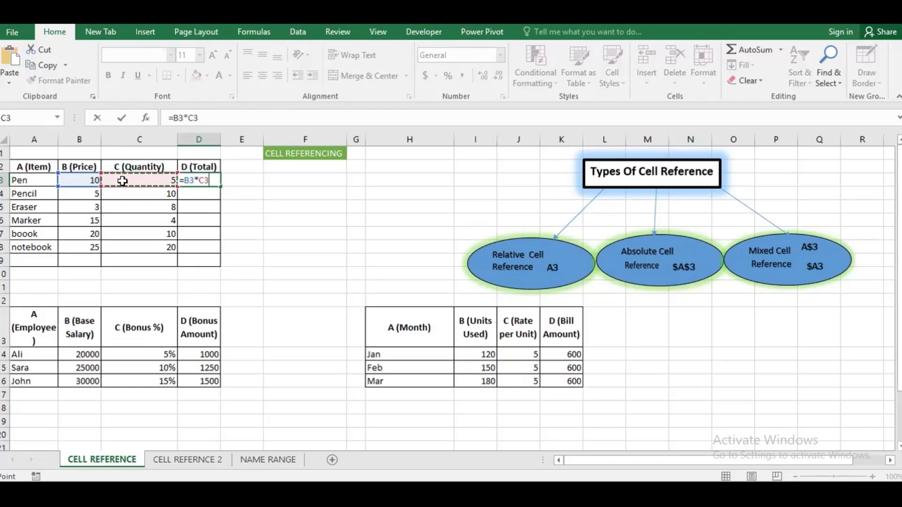
key("Return")
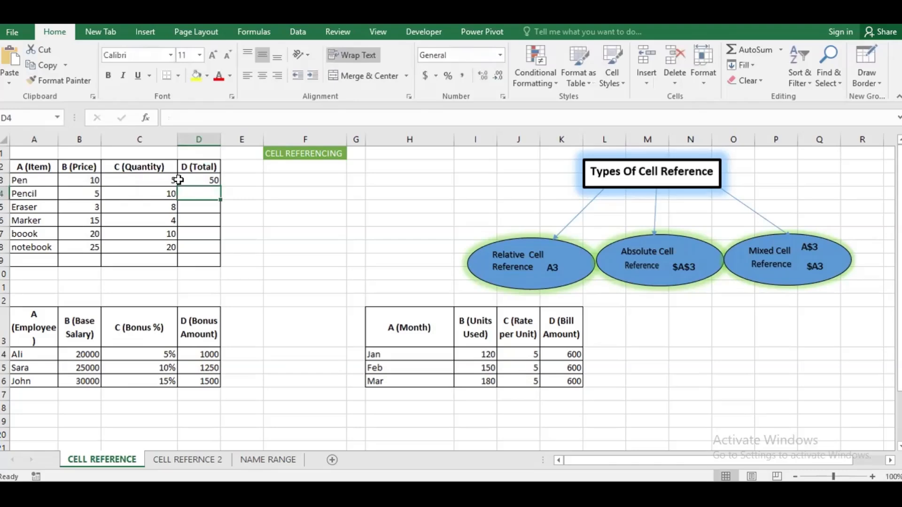
Fill the D3 total formula down through D8 for the remaining items
left_click(196, 180)
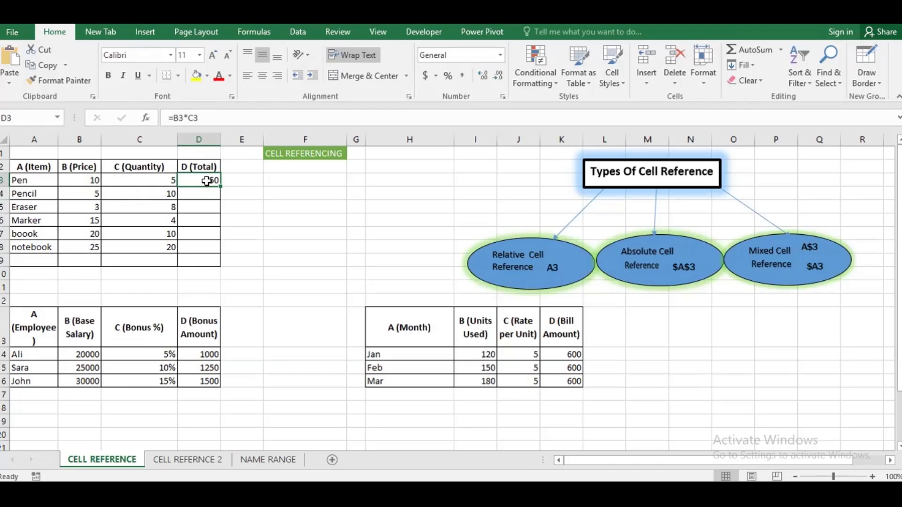
left_click_drag(220, 186, 218, 258)
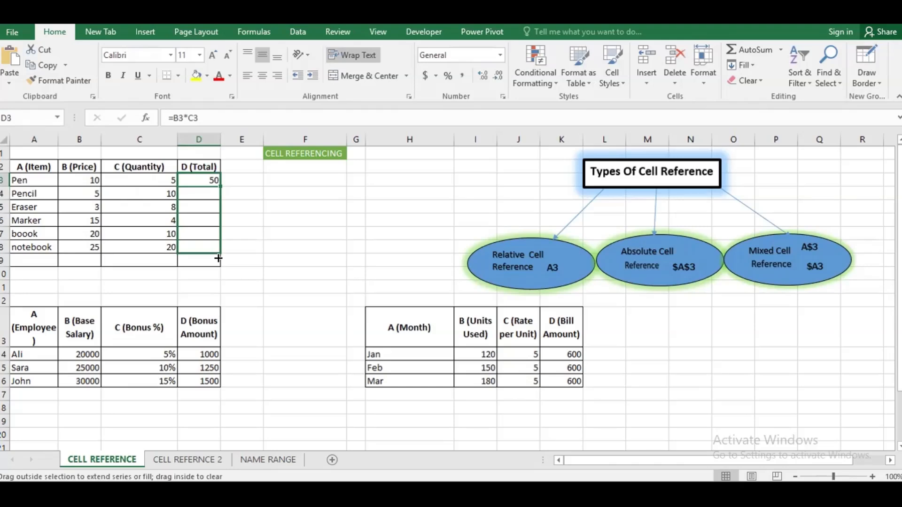
left_click_drag(219, 258, 218, 257)
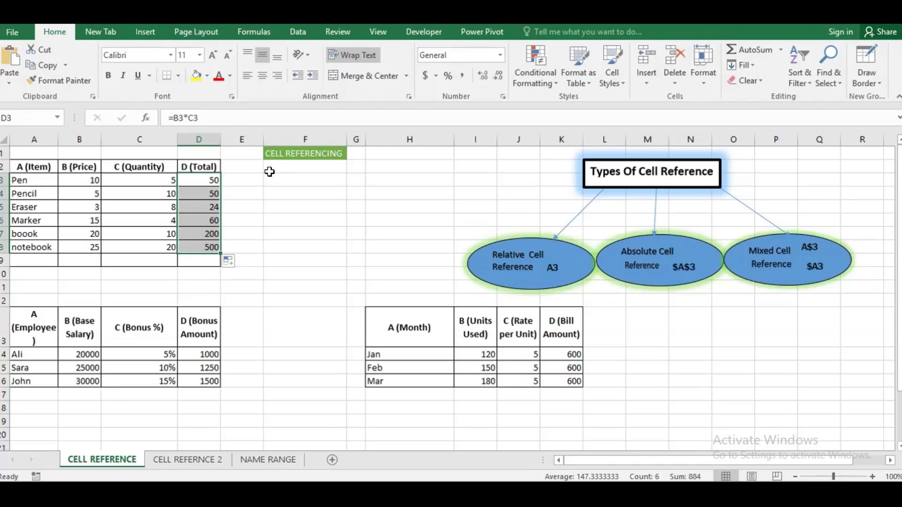
Compare the formulas in the Total column to examine how their relative references shift from row to row
left_click(199, 181)
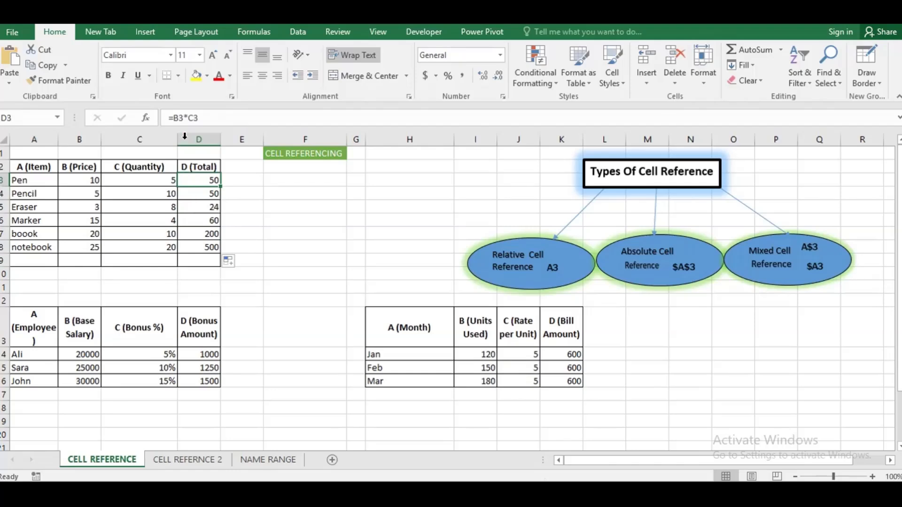
left_click(194, 193)
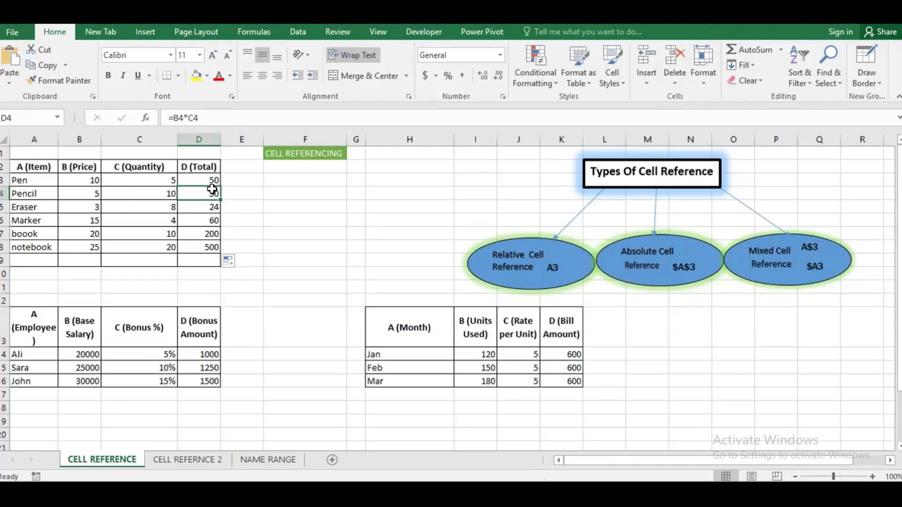
left_click(208, 234)
Review the Cell Referencing slide in the PowerPoint presentation and return to the Excel workbook
key("alt+Tab")
key("alt+Tab")
key("Tab")
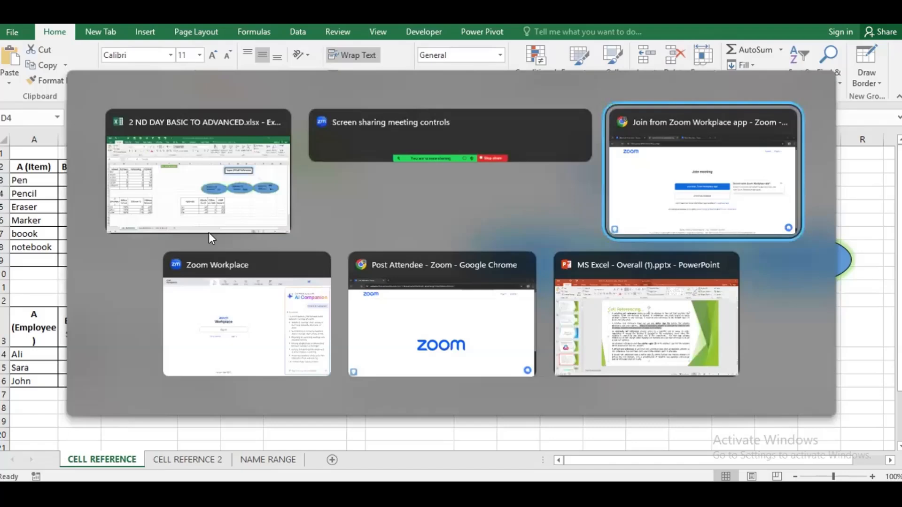
key("Tab")
key("Tab")
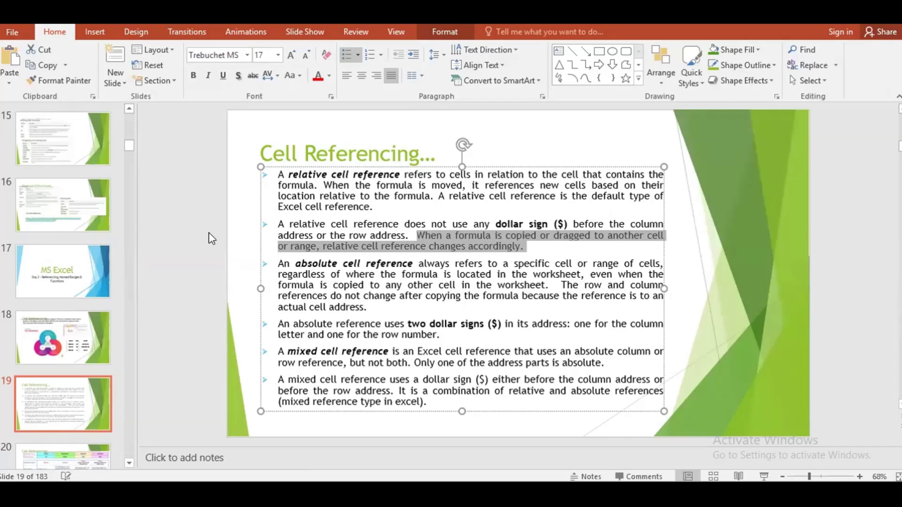
mouse_move(325, 493)
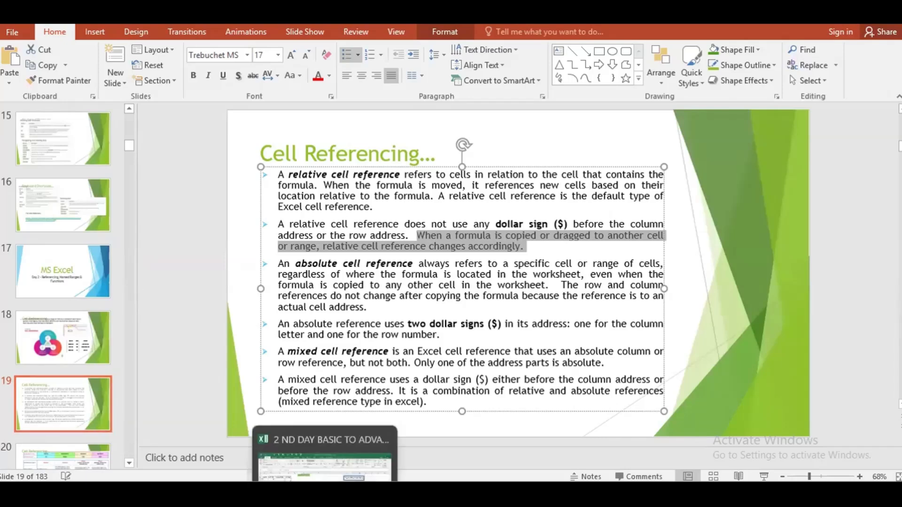
left_click(324, 460)
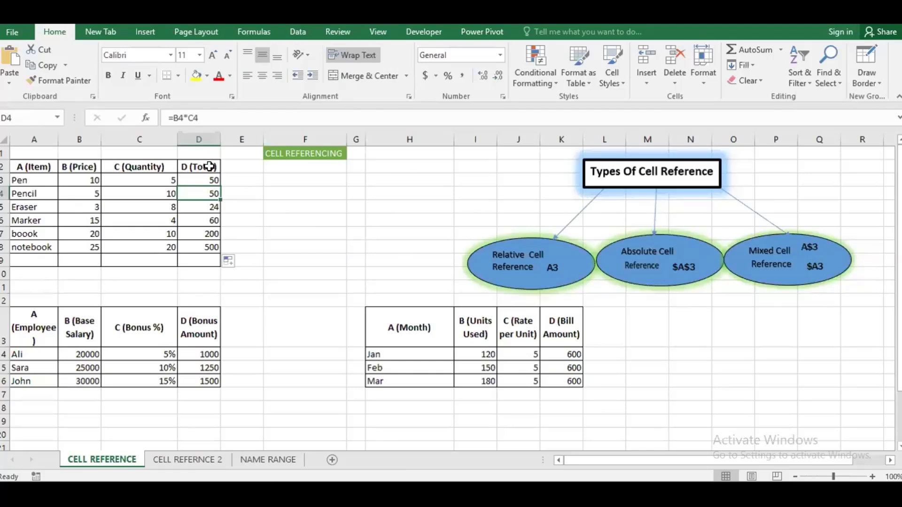
left_click(238, 180)
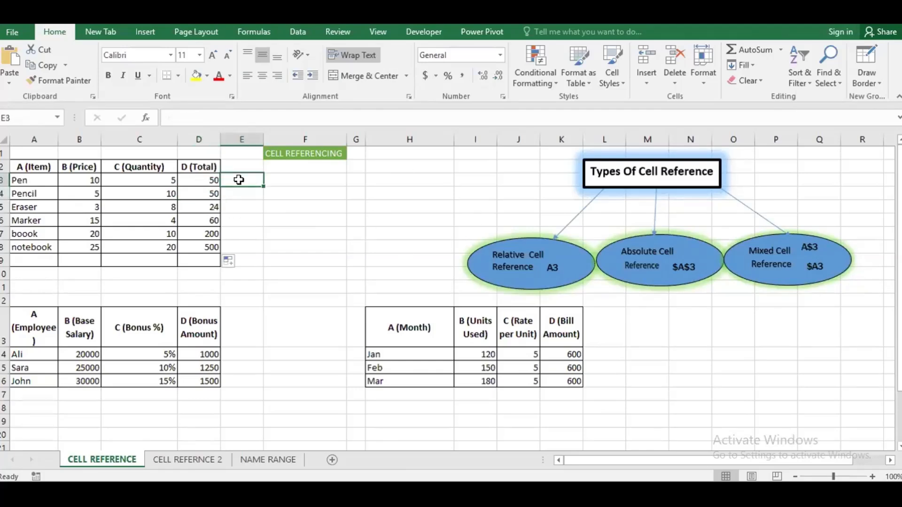
left_click(211, 180)
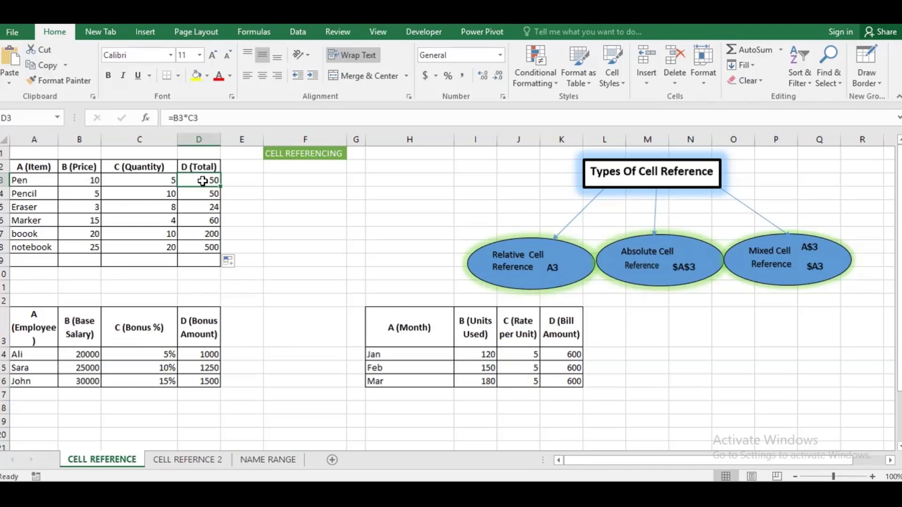
left_click(230, 180)
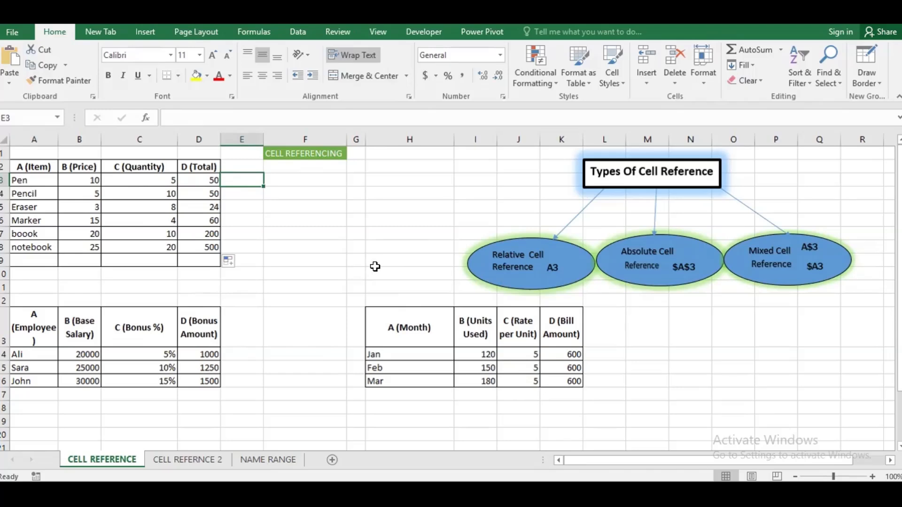
double_click(206, 187)
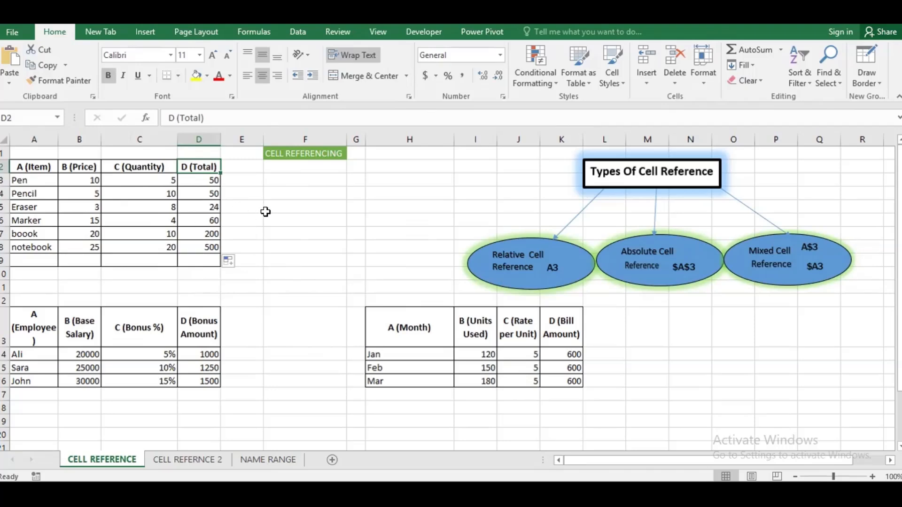
Enter the formula =B3*C3 in cell E3, beside the Pen total
left_click(238, 182)
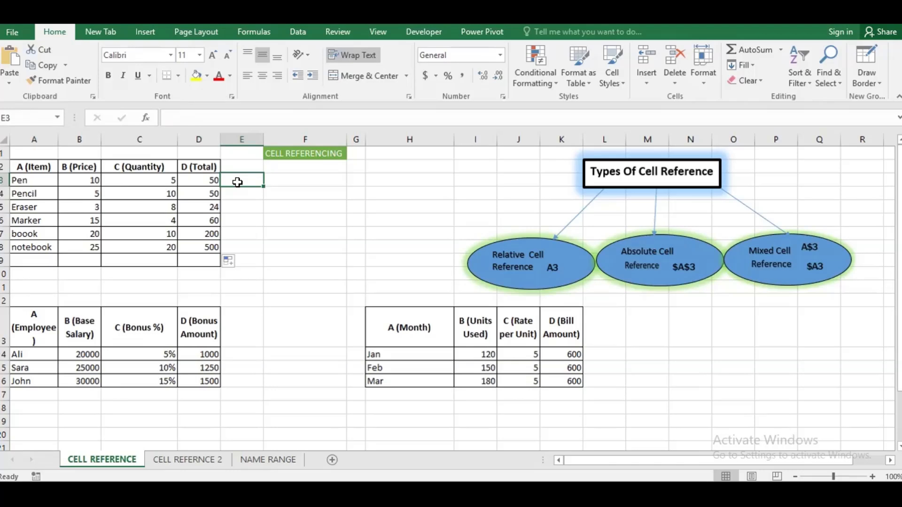
type("=")
left_click(87, 177)
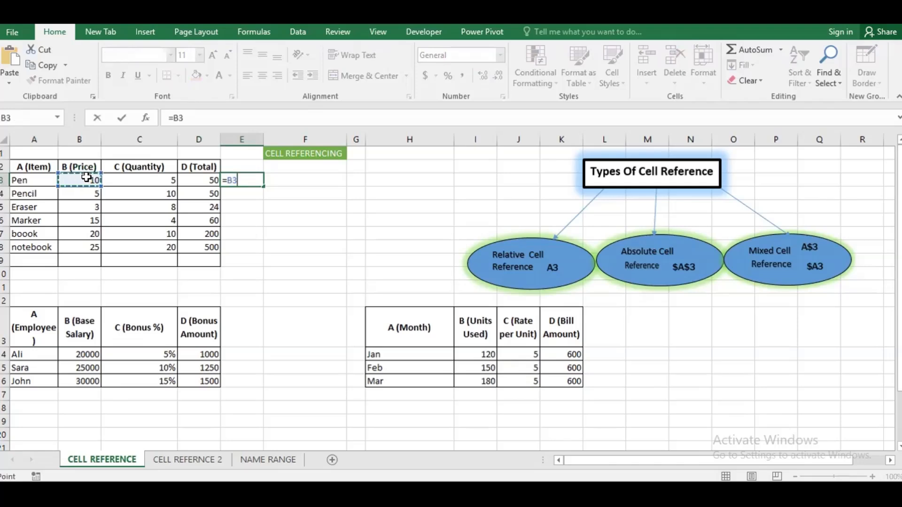
type("*")
left_click(117, 185)
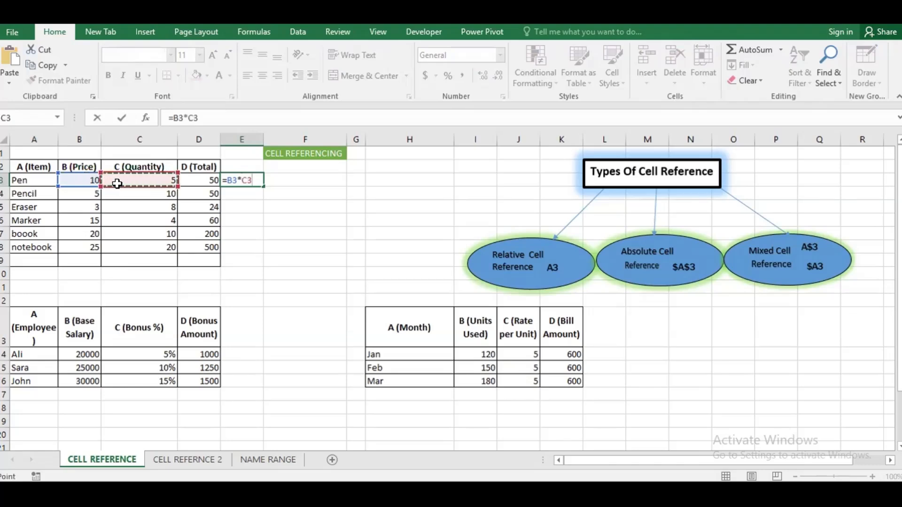
key("Return")
Make both references in the E3 formula absolute so that it reads =$B$3*$C$3
left_click(236, 180)
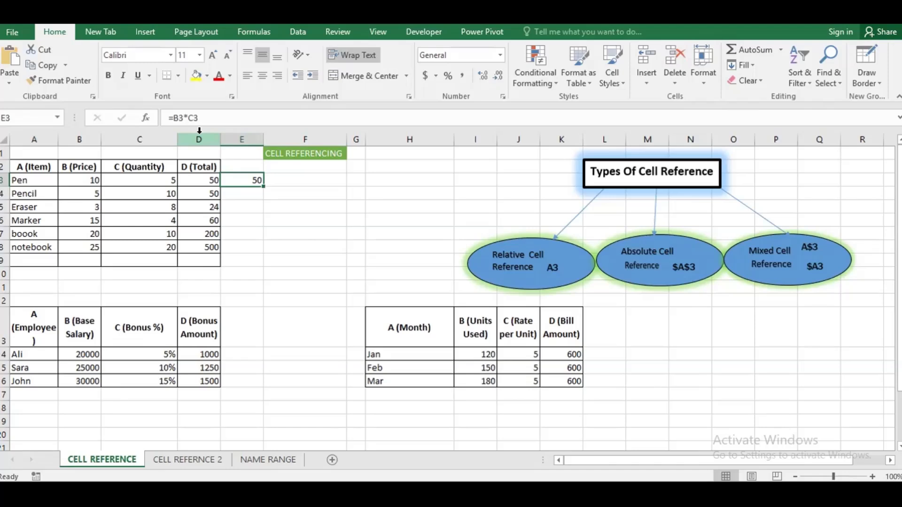
left_click(173, 118)
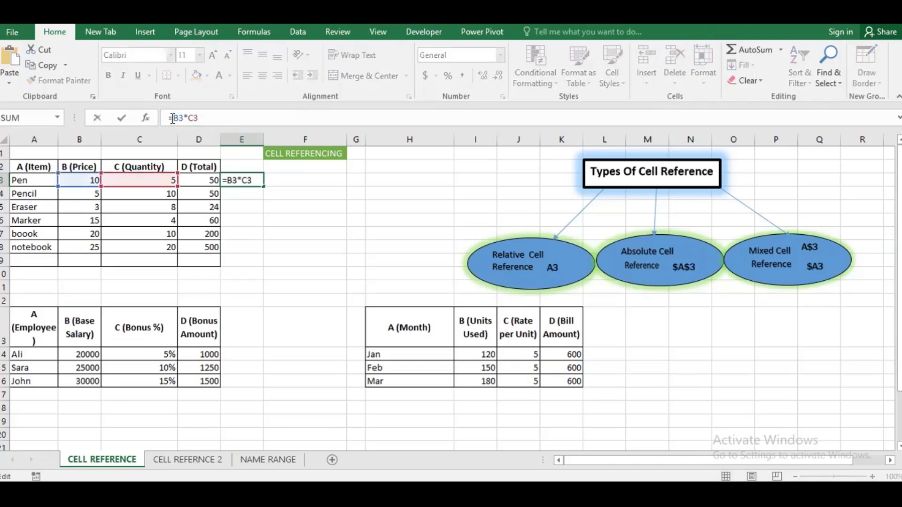
type("$")
key("shift+Right")
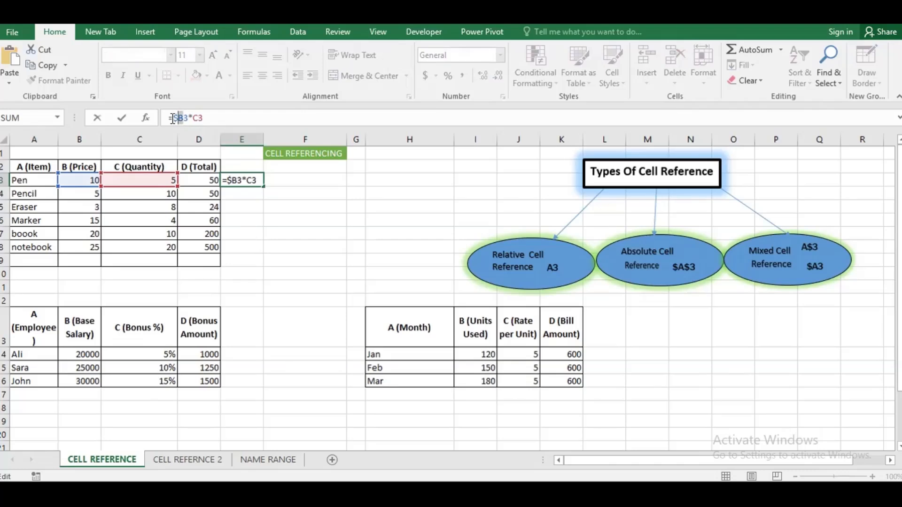
key("BackSpace")
key("F4")
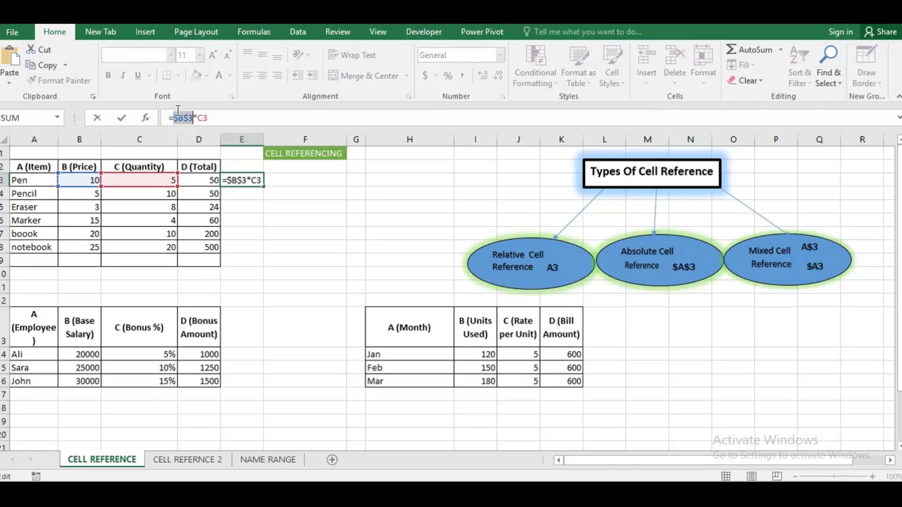
left_click(197, 117)
key("F4")
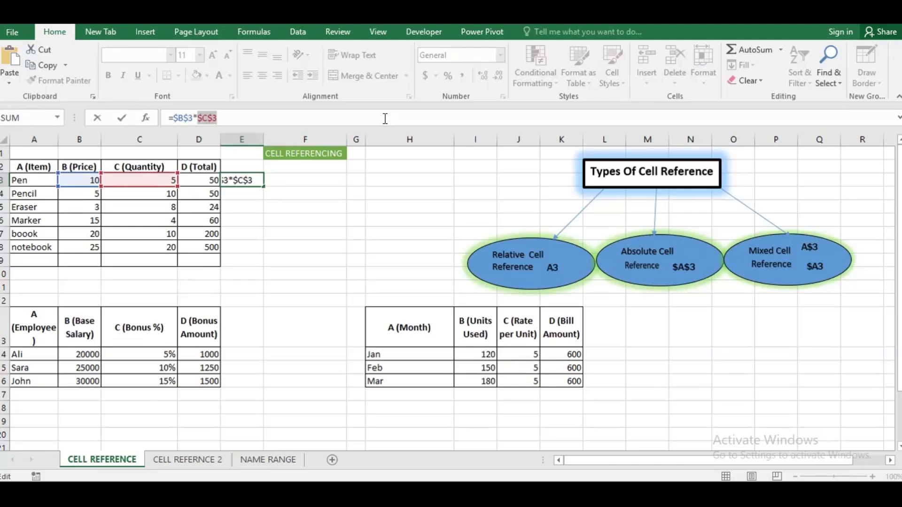
key("Return")
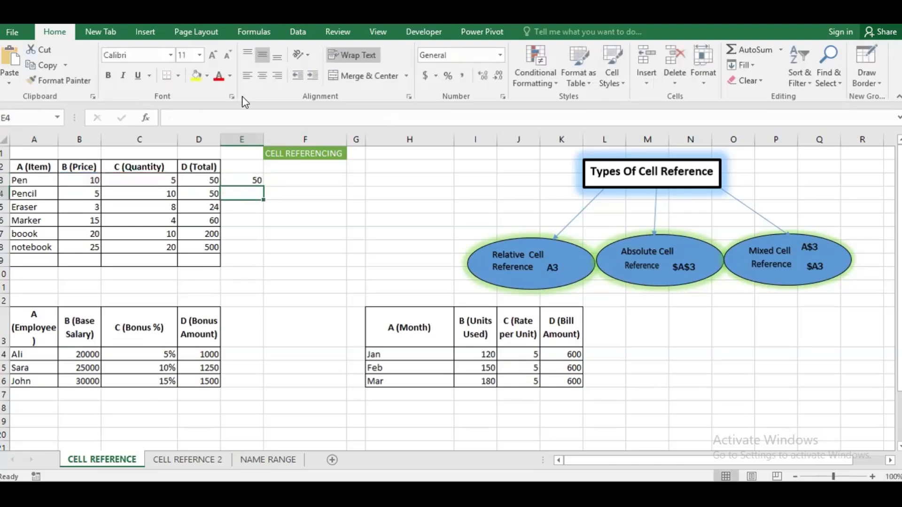
Fill the absolute formula in E3 down through E8 and check the copied formulas against the original
left_click(237, 181)
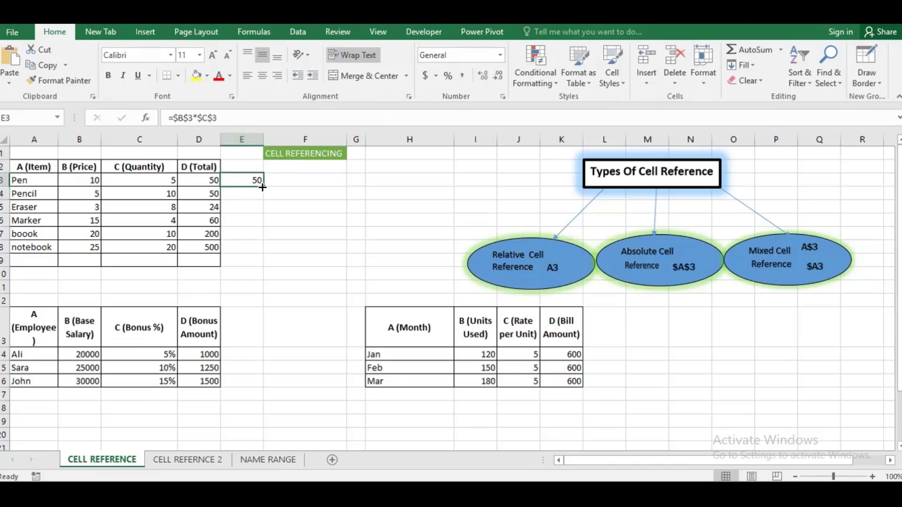
left_click_drag(262, 187, 255, 256)
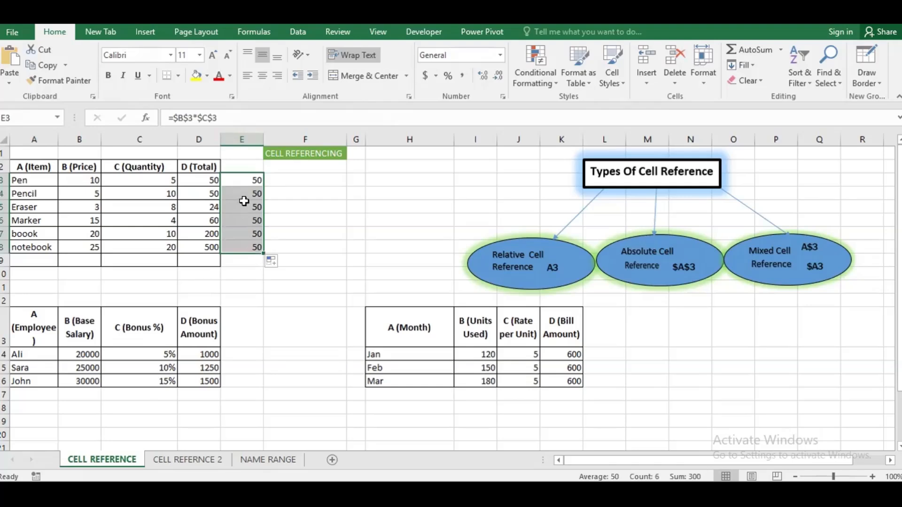
left_click(242, 194)
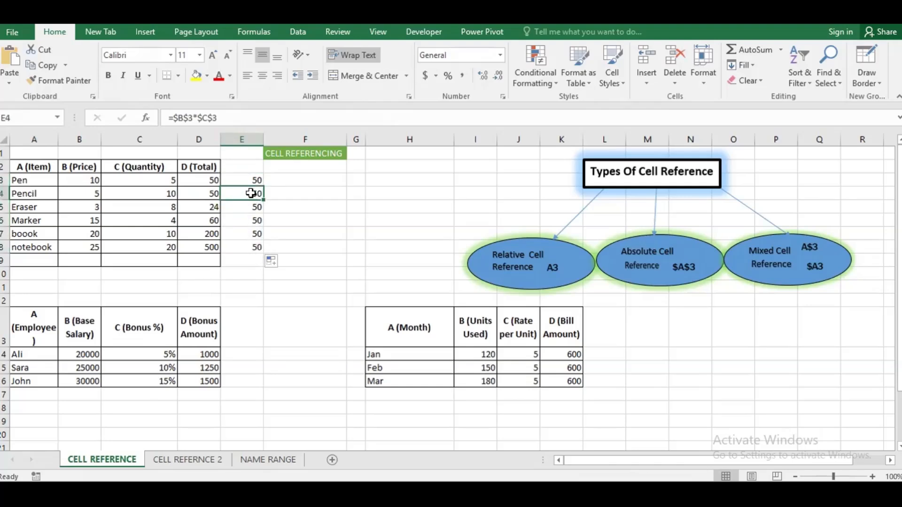
left_click(247, 179)
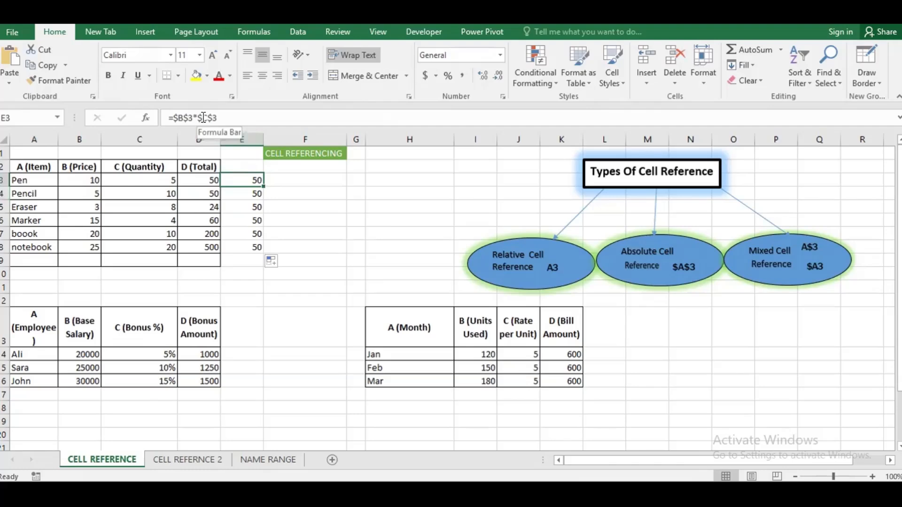
left_click(239, 195)
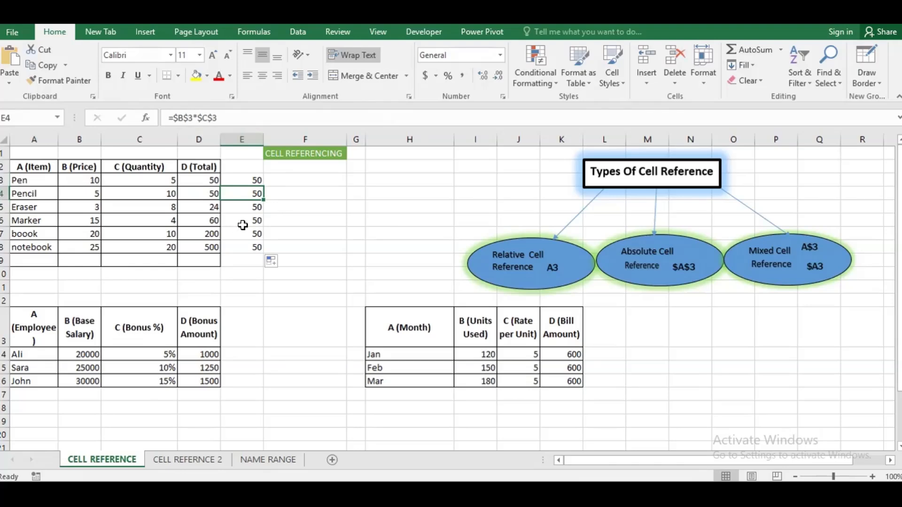
left_click(242, 179)
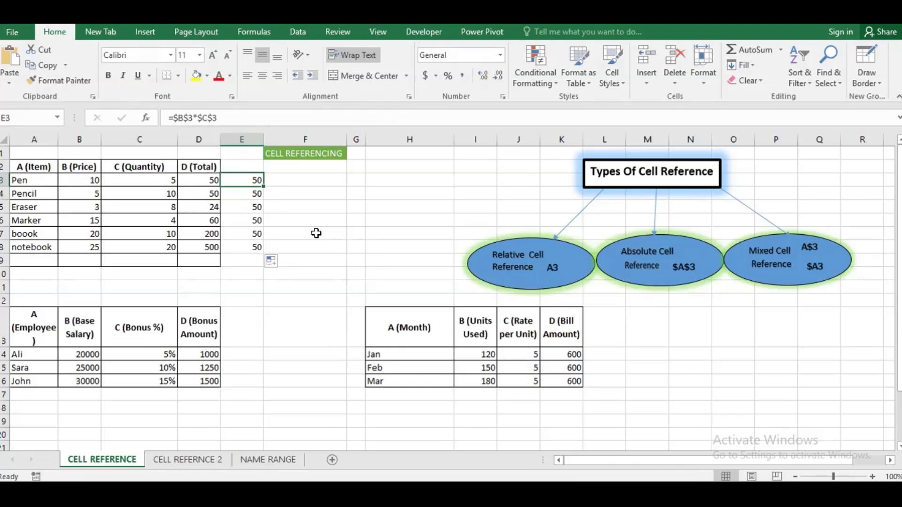
Compare the relative formulas in the Total column with the absolute formulas in column E
left_click(198, 182)
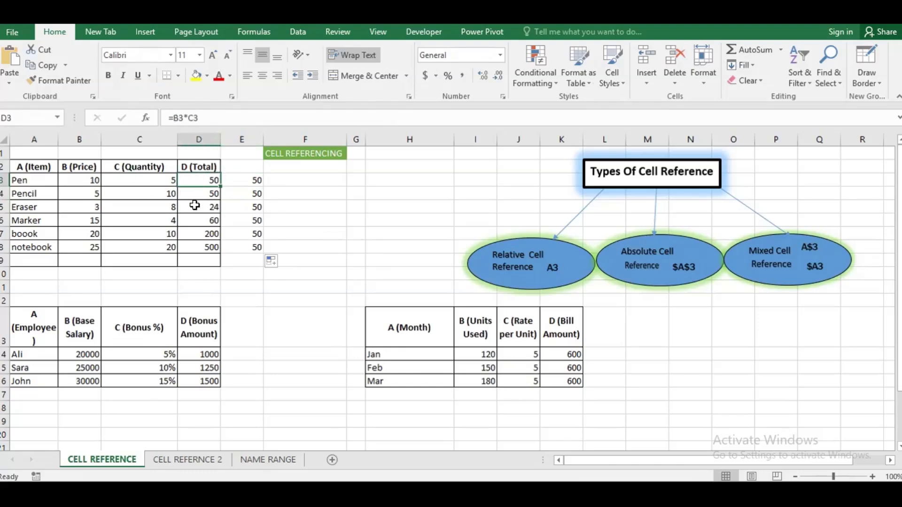
left_click(209, 193)
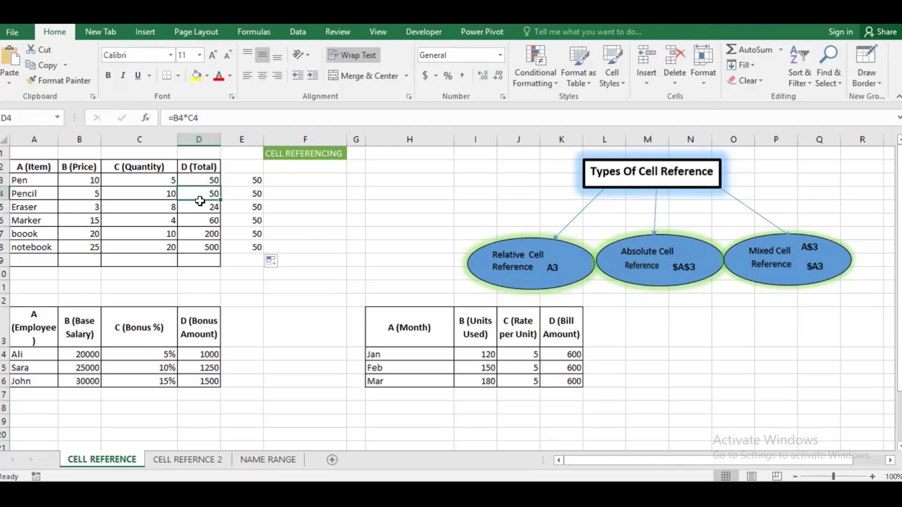
left_click(206, 207)
left_click(201, 234)
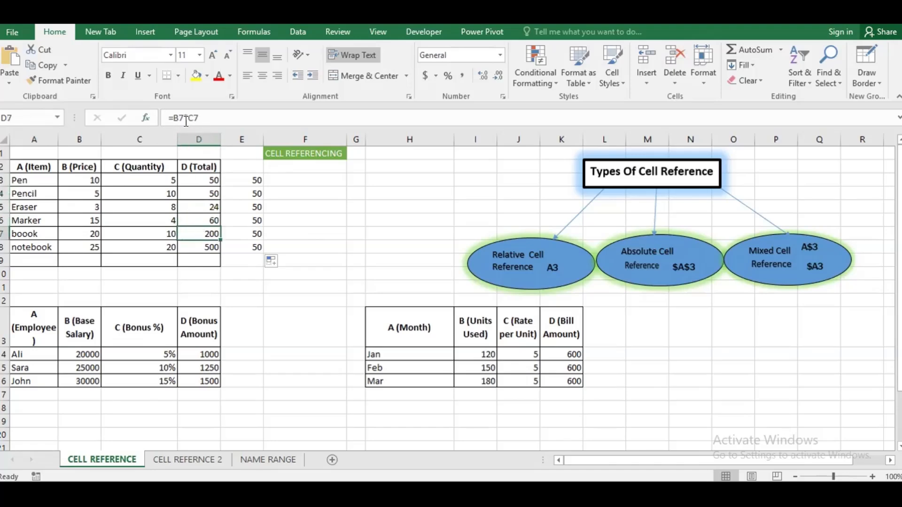
left_click(238, 190)
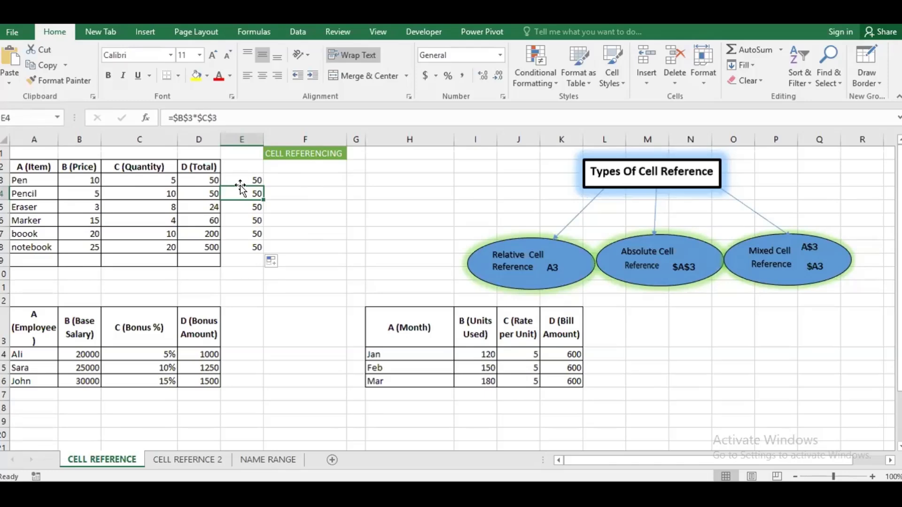
left_click(248, 180)
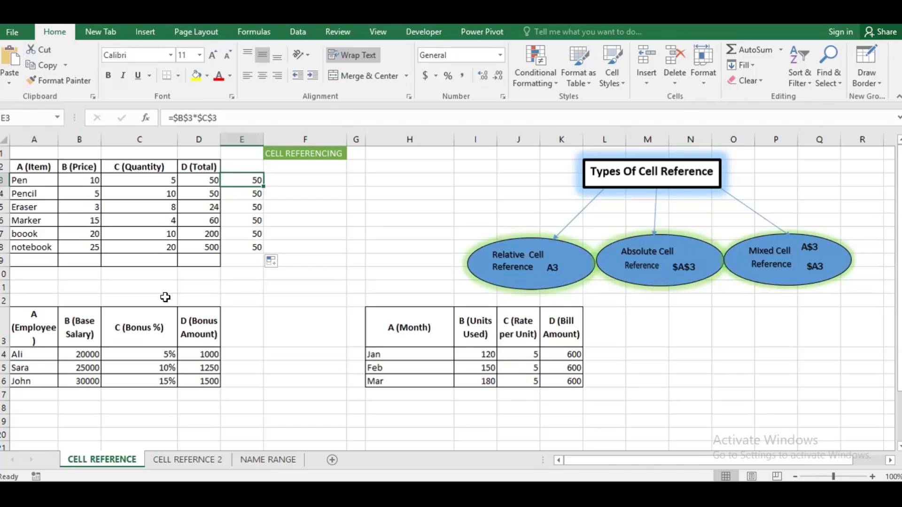
Review the employee bonus table's salary and percentage inputs and clear the bonus amounts in D14:D16
left_click_drag(23, 319, 177, 386)
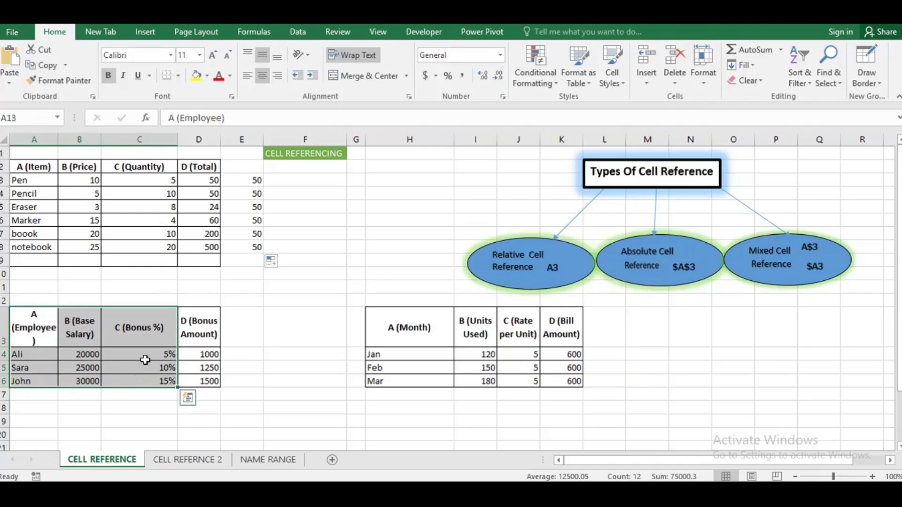
left_click(162, 352)
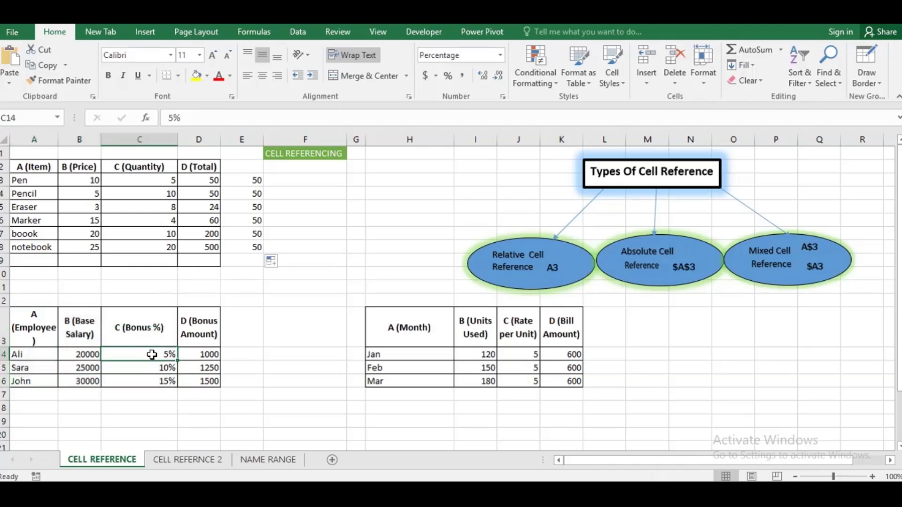
left_click(70, 354)
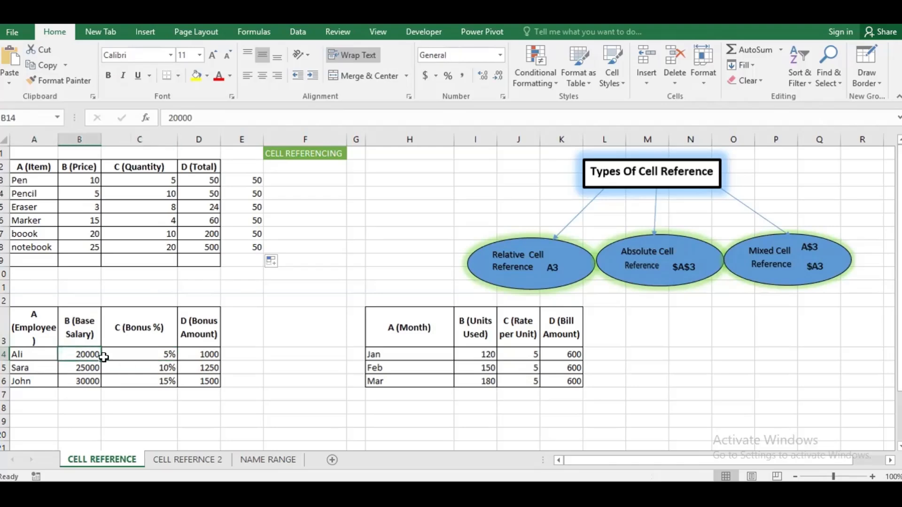
left_click(118, 356)
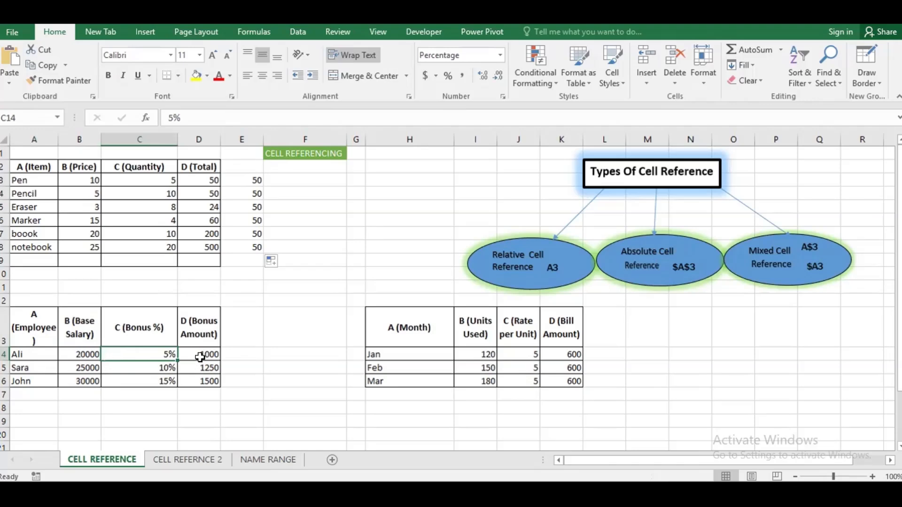
left_click_drag(196, 355, 196, 381)
key("Delete")
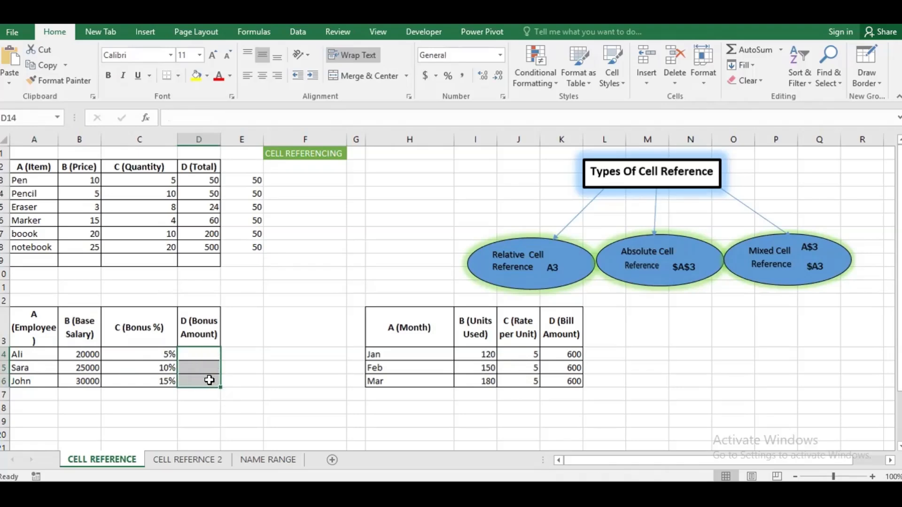
Enter the mixed-reference formula =B14*C$14 in D14, multiplying the base salary by the row-locked bonus percentage
left_click(196, 356)
type("=")
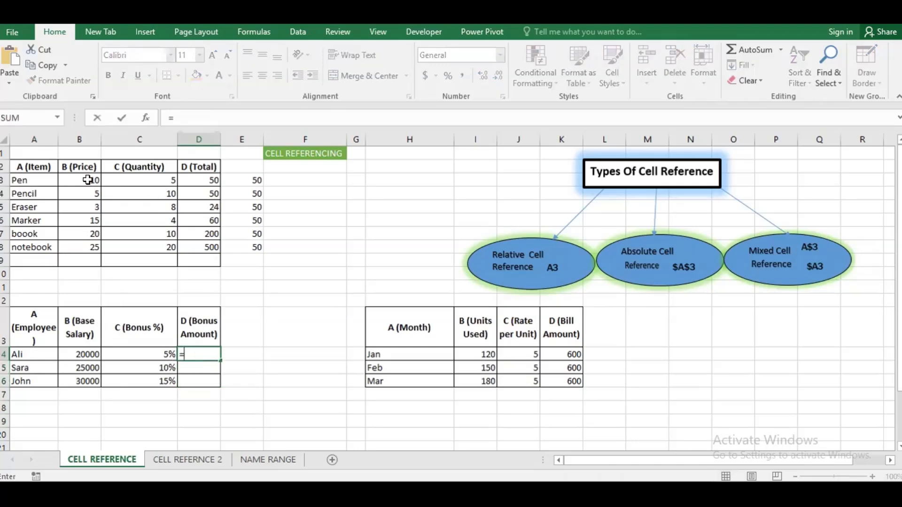
left_click(87, 357)
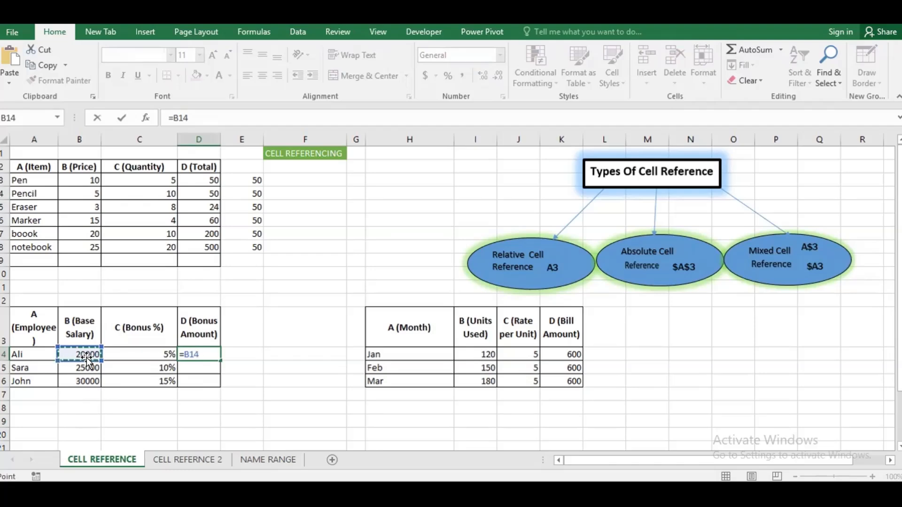
type("*")
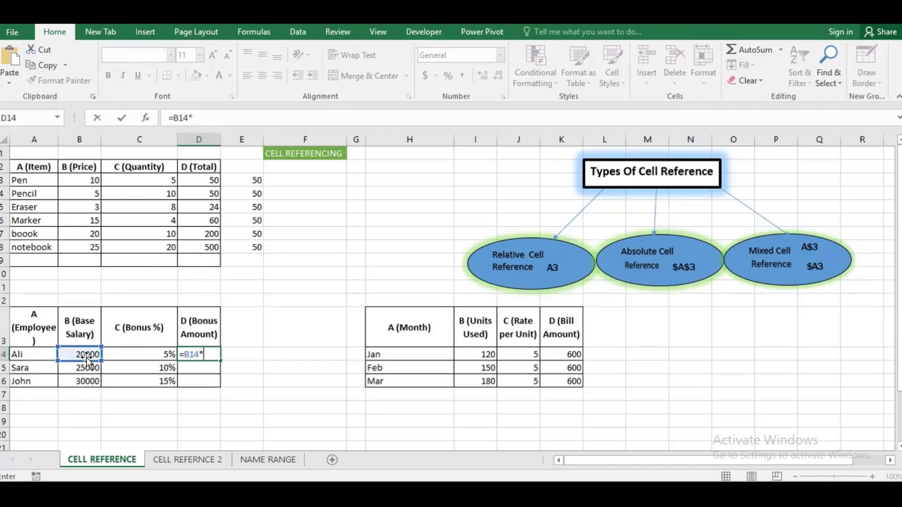
left_click(145, 355)
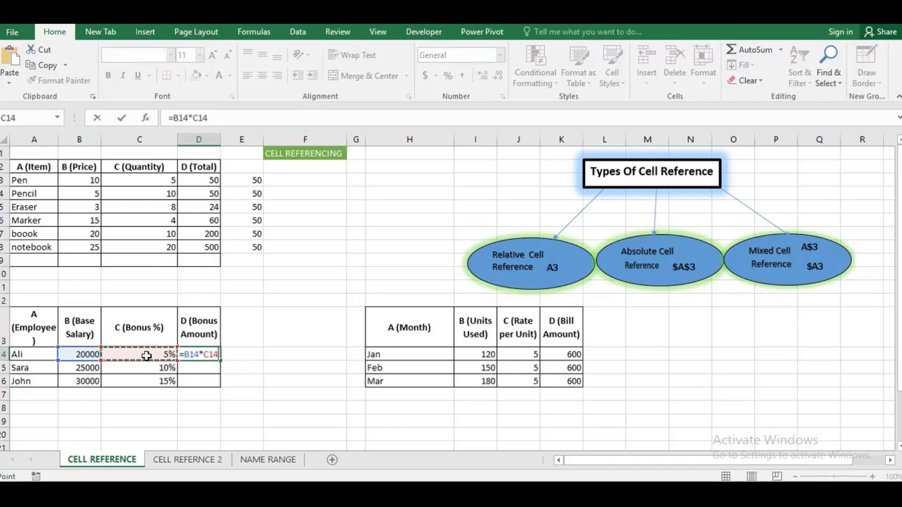
left_click(210, 355)
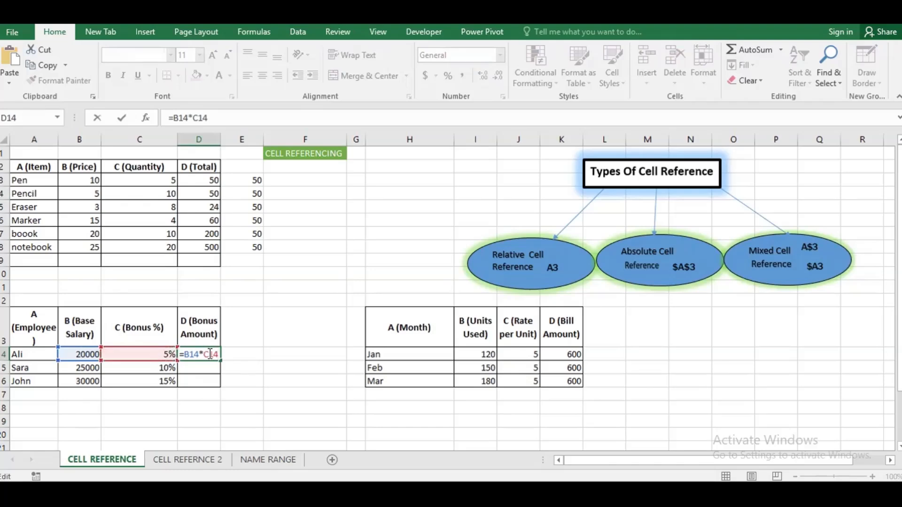
type("$")
key("Return")
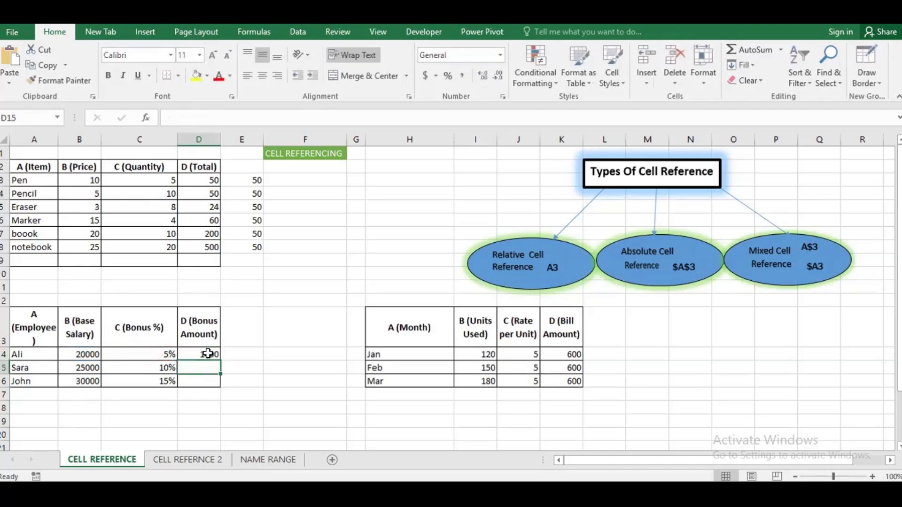
Fill the D14 bonus formula down through D16 and check how the references change in the copies
left_click(208, 354)
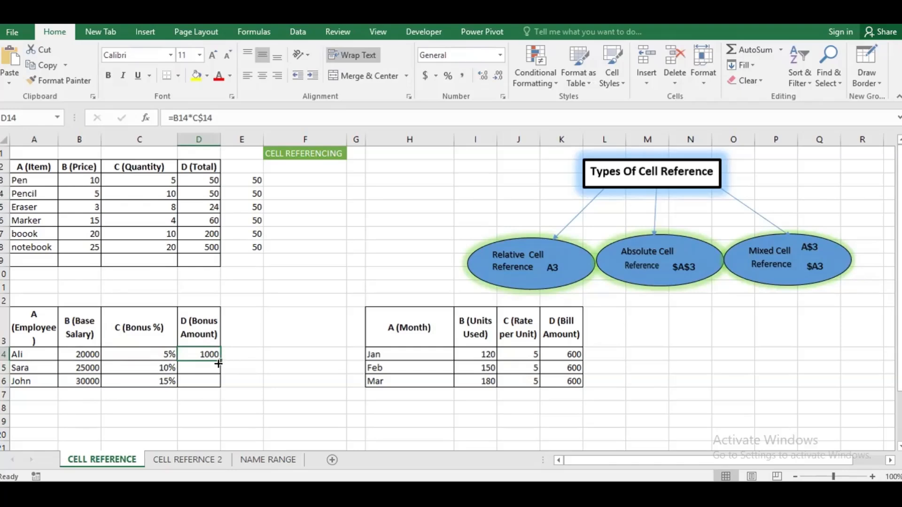
left_click_drag(219, 362, 218, 369)
left_click_drag(218, 385, 218, 385)
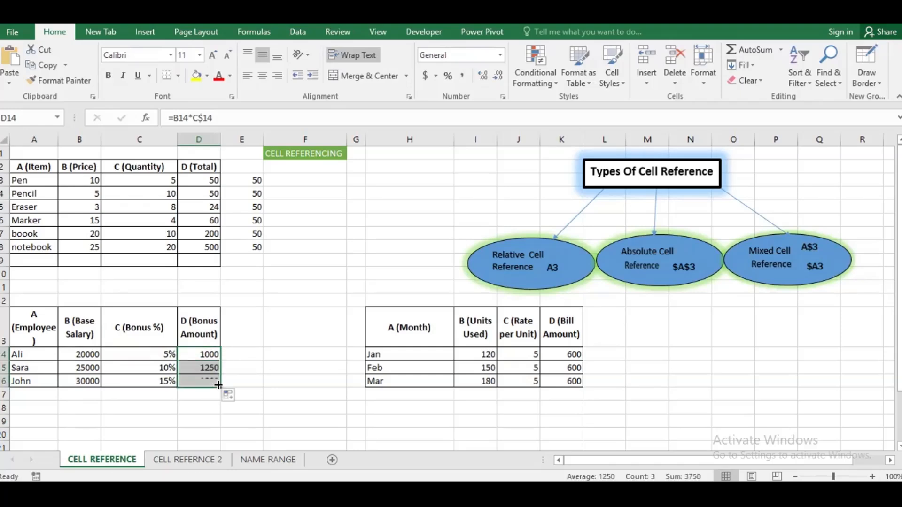
left_click(195, 368)
left_click(200, 385)
left_click(208, 356)
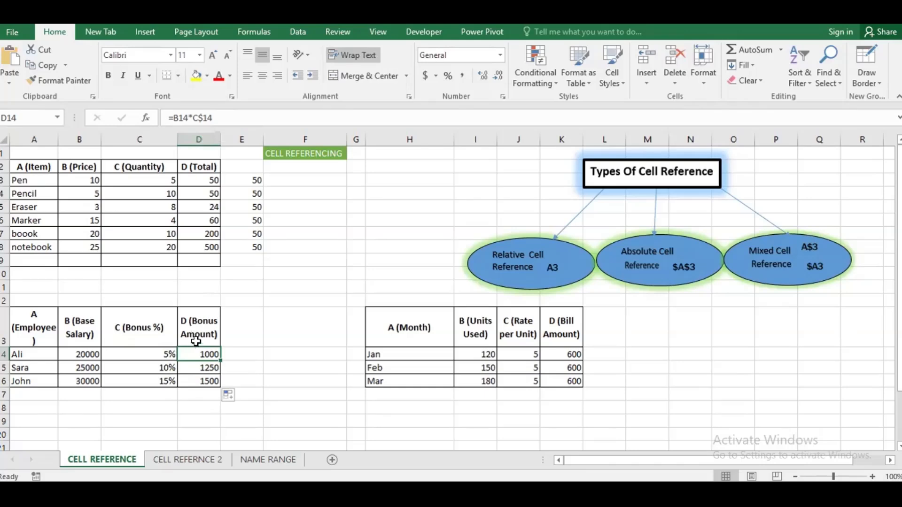
key("Down")
key("Down")
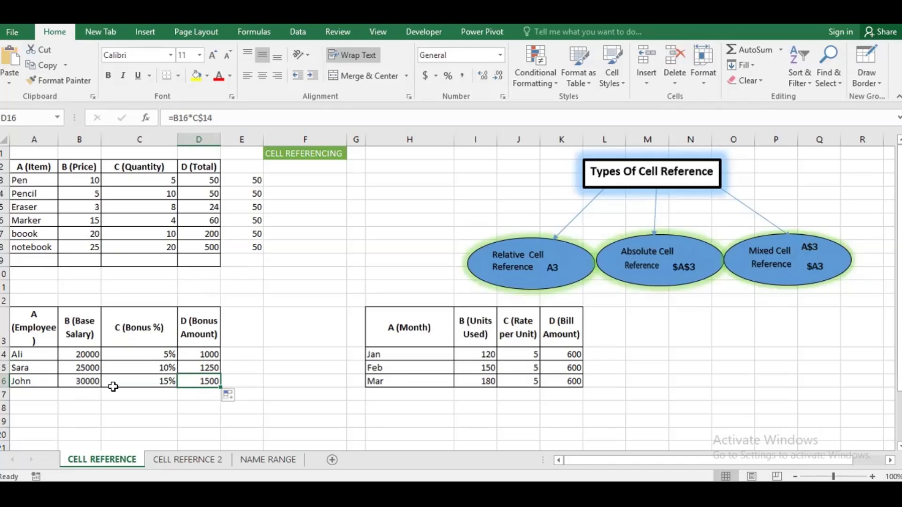
Change the bonus formula in D14 to =B14*$C14, locking the column of the percentage reference instead of its row
left_click(193, 355)
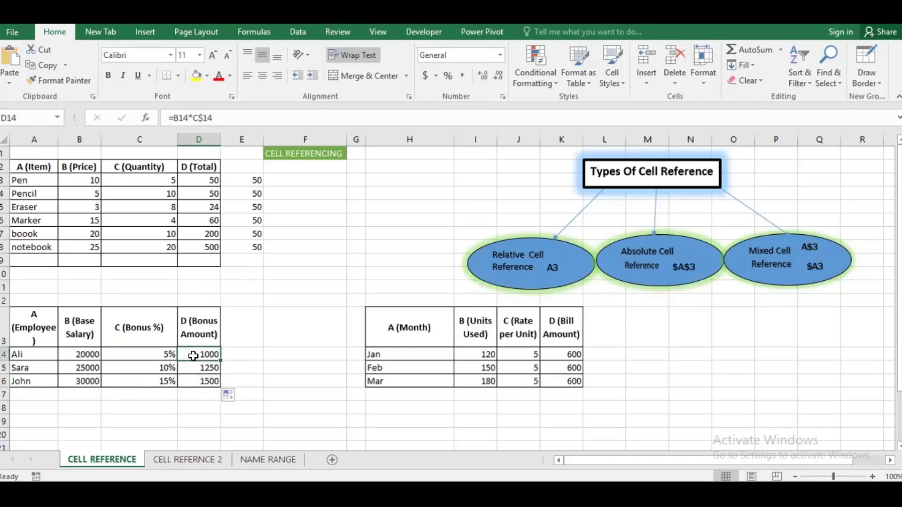
left_click(200, 117)
key("BackSpace")
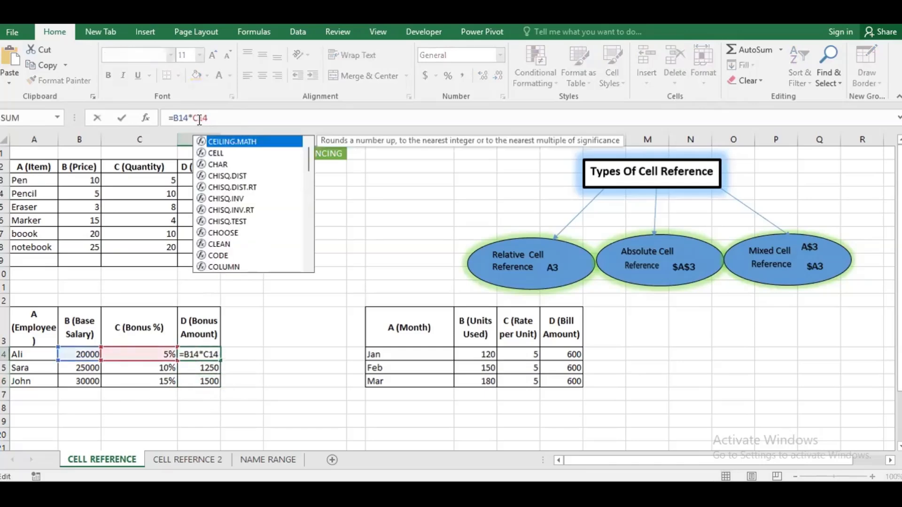
left_click(194, 117)
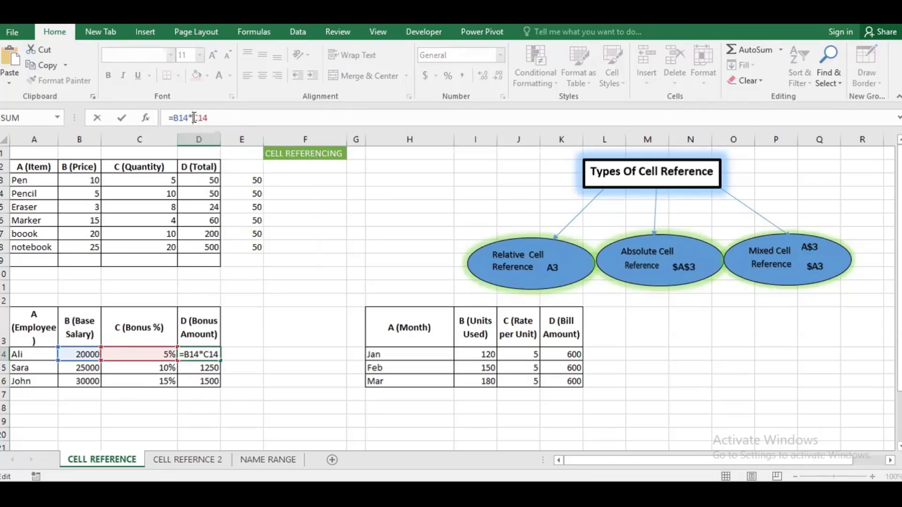
type("$")
key("Return")
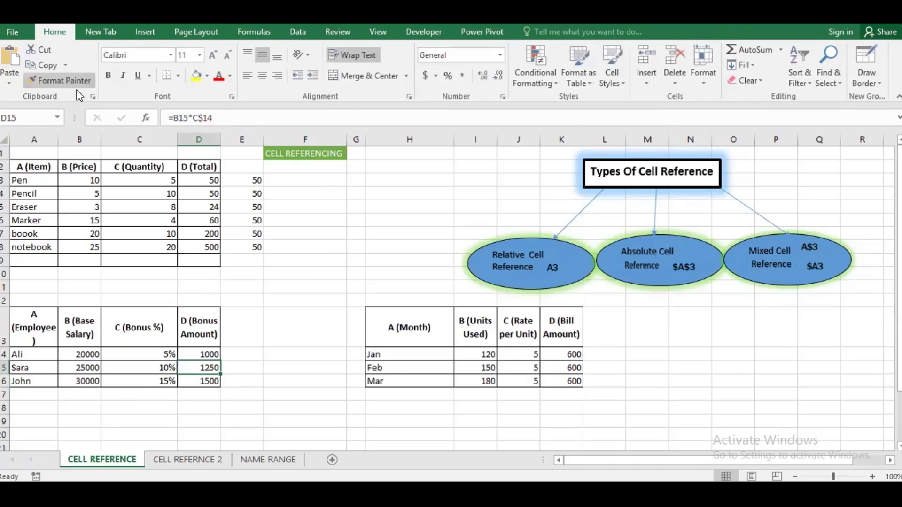
Fill the column-locked D14 formula down through D16 and compare the bonus amounts with the percentages in C14:C16
left_click(200, 354)
left_click_drag(220, 362, 217, 382)
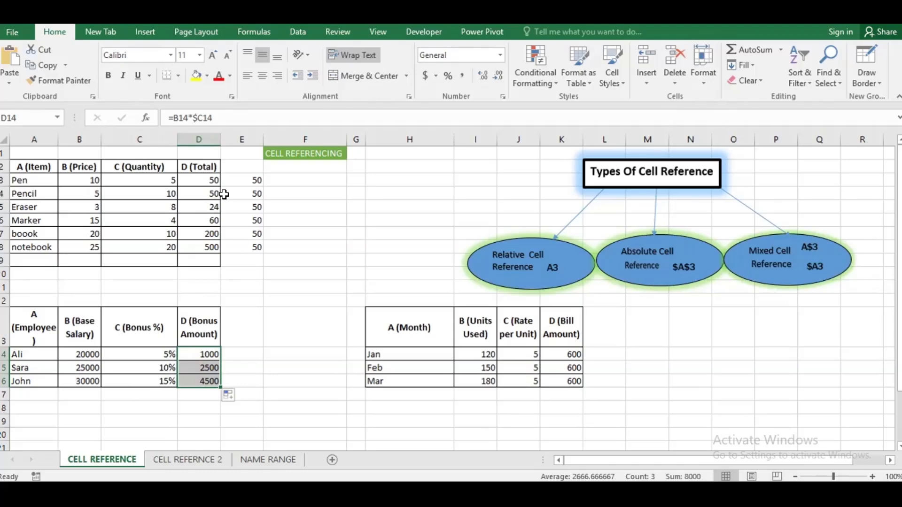
left_click_drag(141, 359, 144, 377)
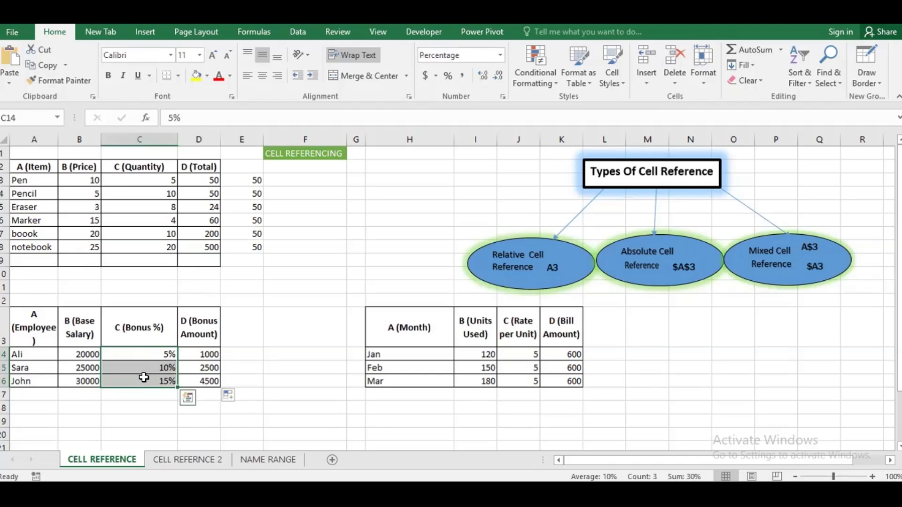
left_click(195, 355)
left_click(193, 376, "shift")
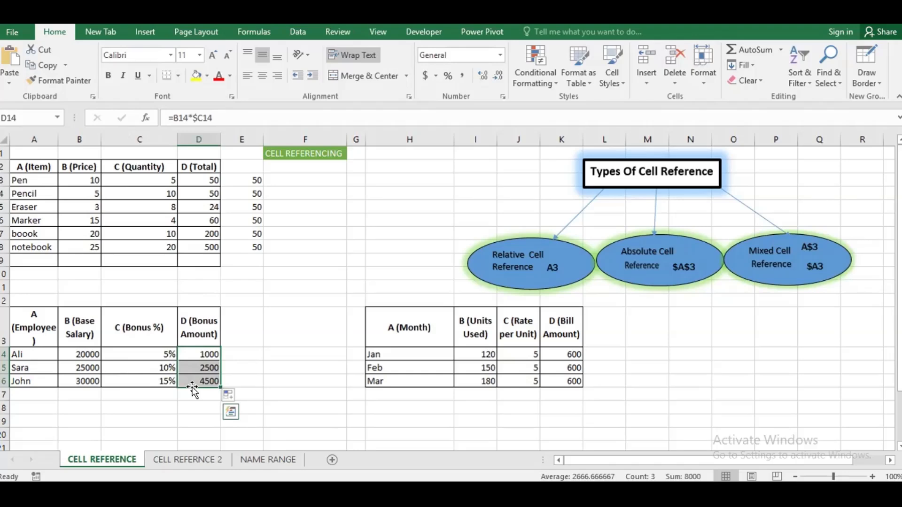
left_click(254, 367)
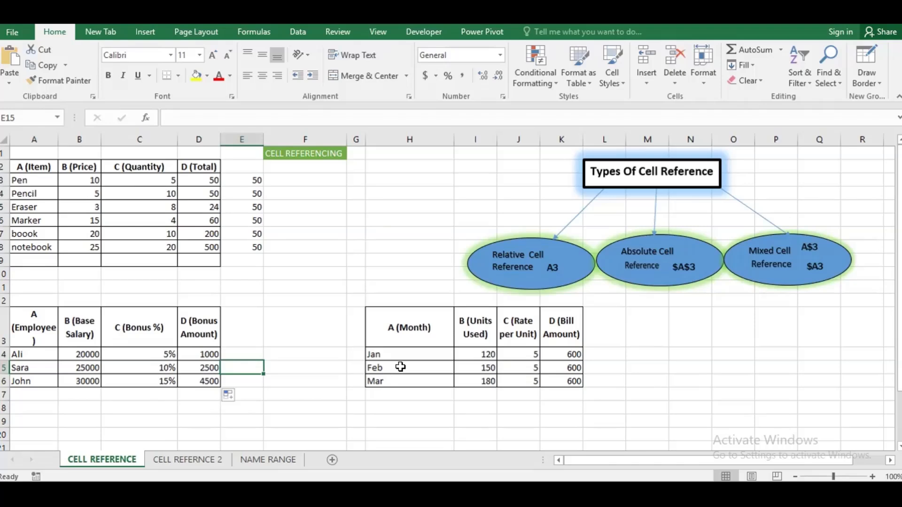
Review the January units, rate and bill formula in the monthly bill table and clear the bill amount in K14
left_click(566, 355)
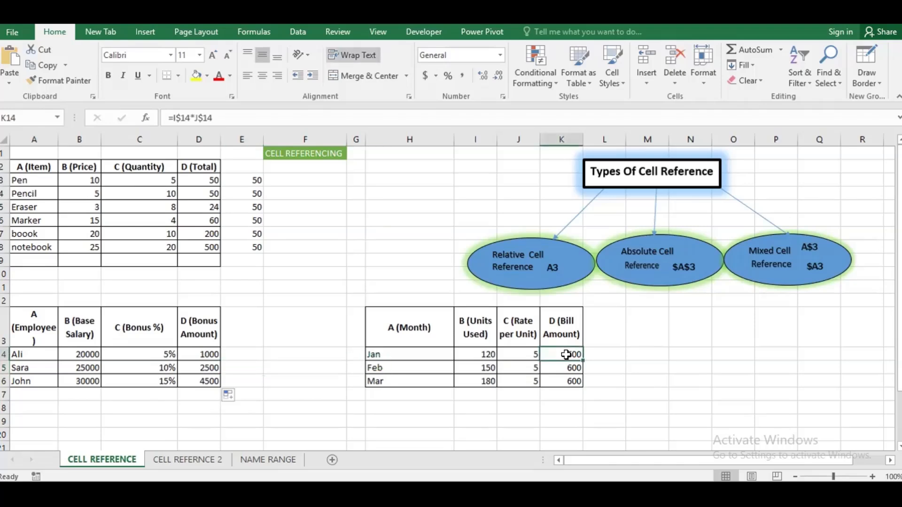
left_click(503, 352)
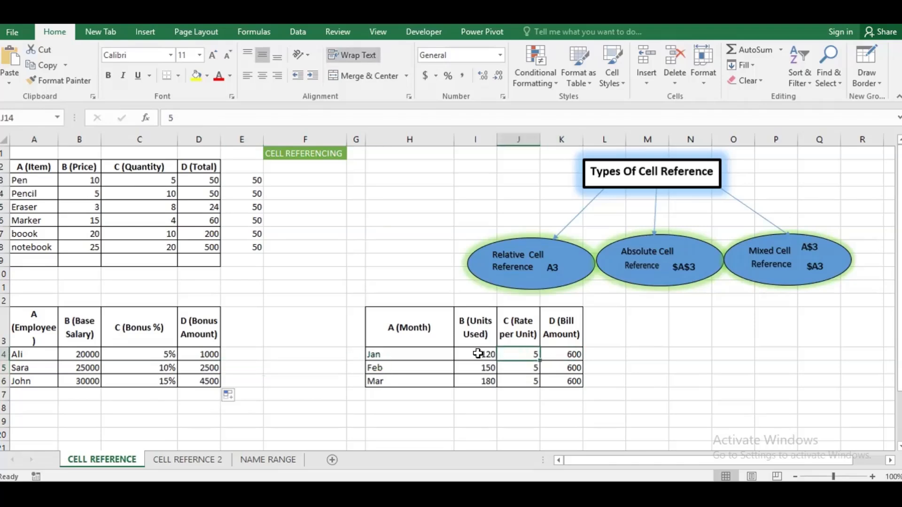
left_click(477, 355)
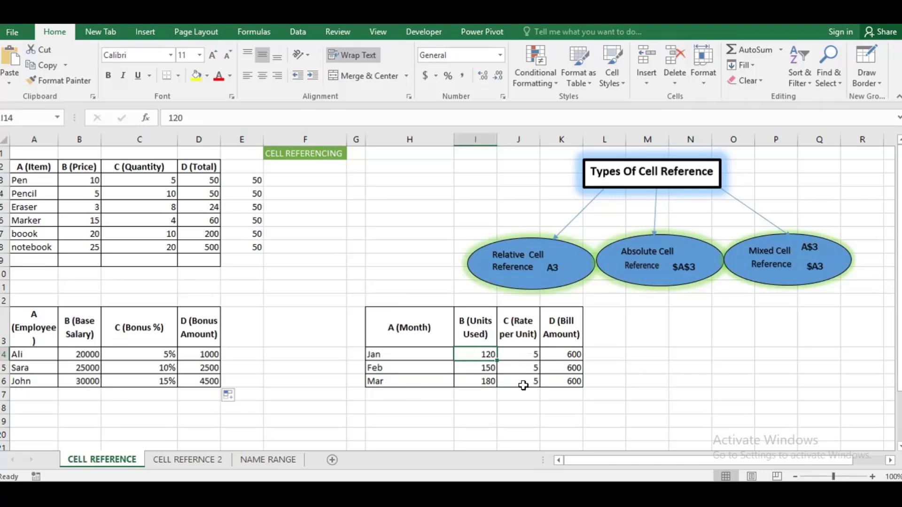
left_click(562, 355)
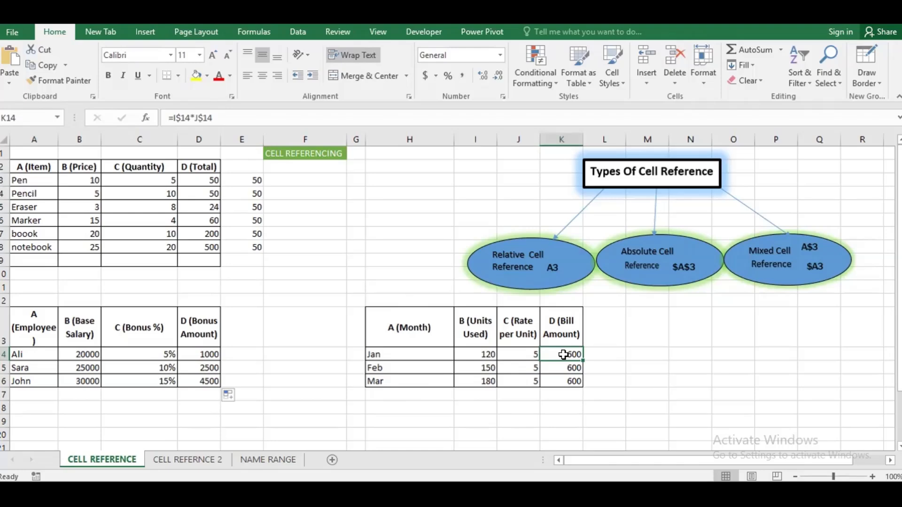
double_click(563, 355)
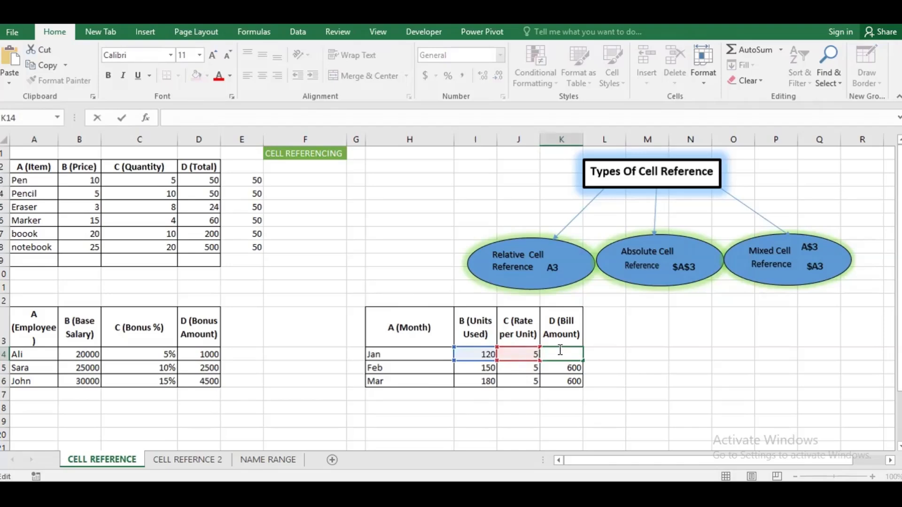
Set the rate per unit to 15 for Feb and 25 for Mar
double_click(516, 368)
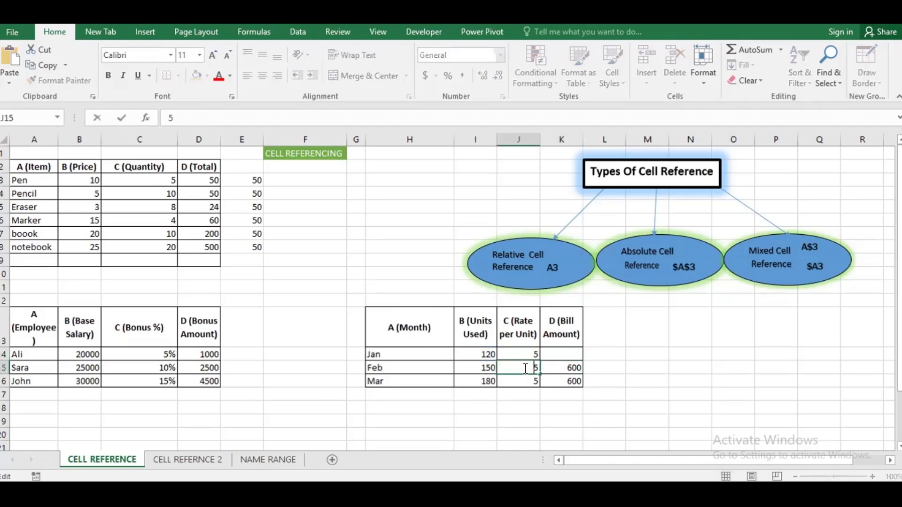
type("1")
left_click(527, 381)
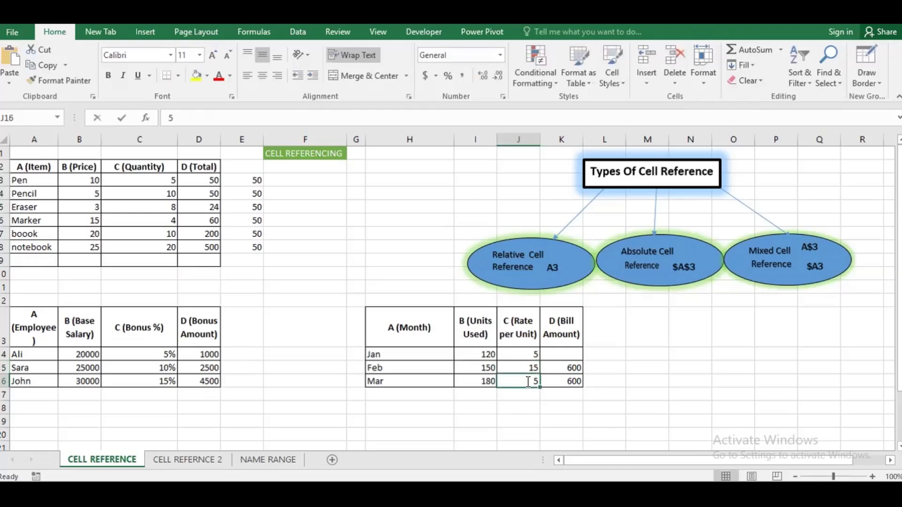
double_click(528, 382)
type("2")
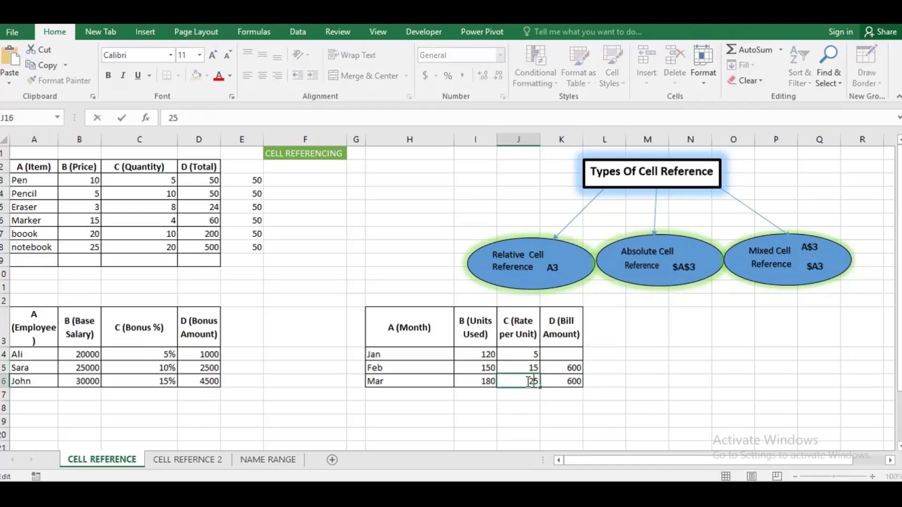
Enter the mixed-reference formula =I14*J$14 in K14, multiplying January's units used by the row-locked rate
left_click(559, 353)
type("=")
left_click(482, 354)
type("*")
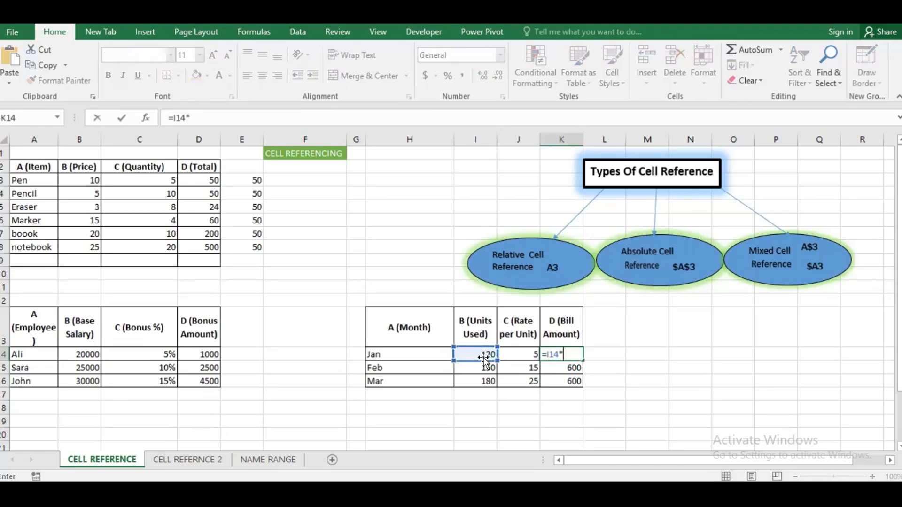
left_click(514, 358)
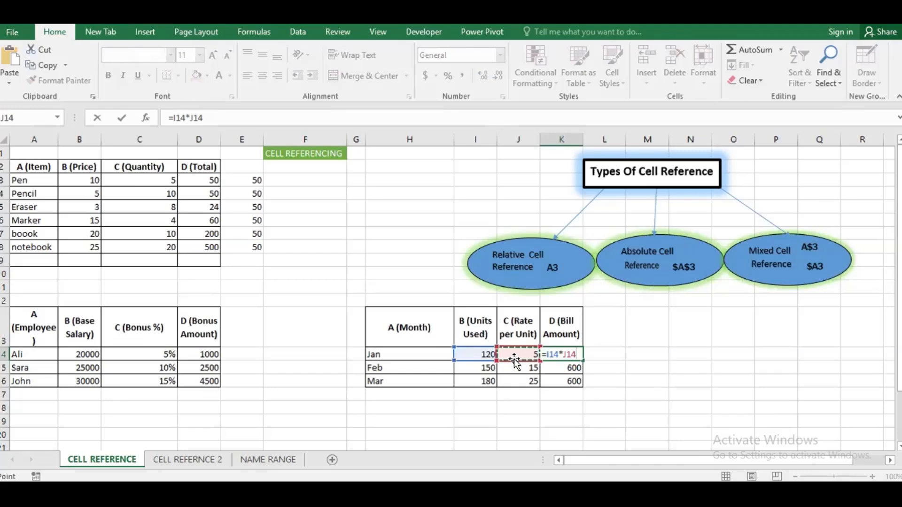
left_click(193, 120)
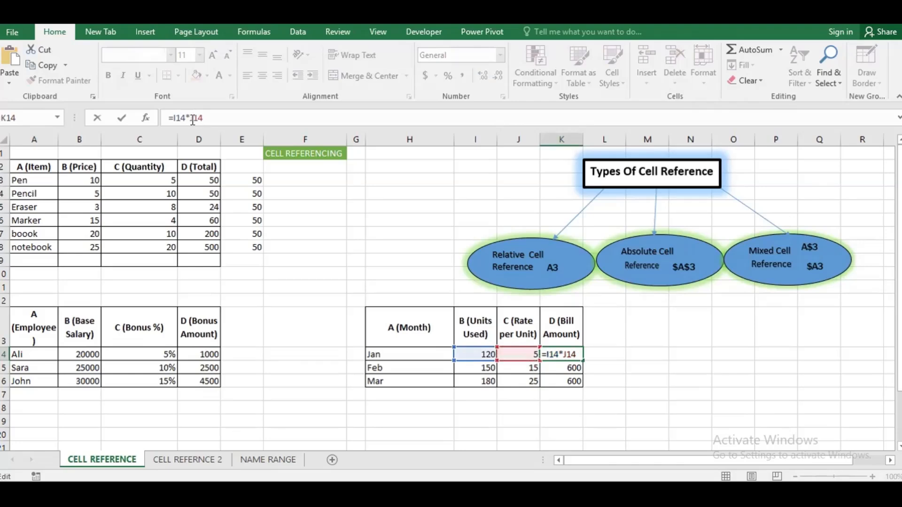
type("$")
key("Return")
Fill the K14 bill formula down through K16 and check the references in the February copy
left_click(561, 356)
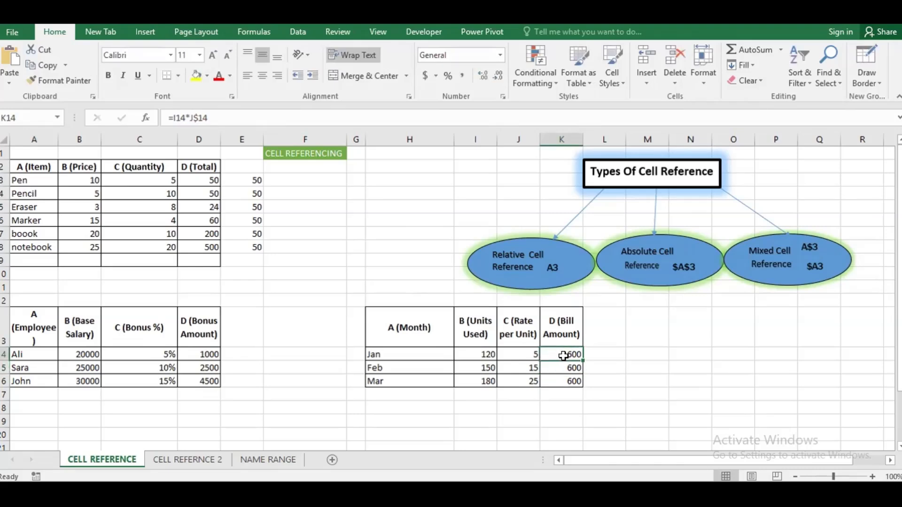
left_click_drag(582, 360, 580, 386)
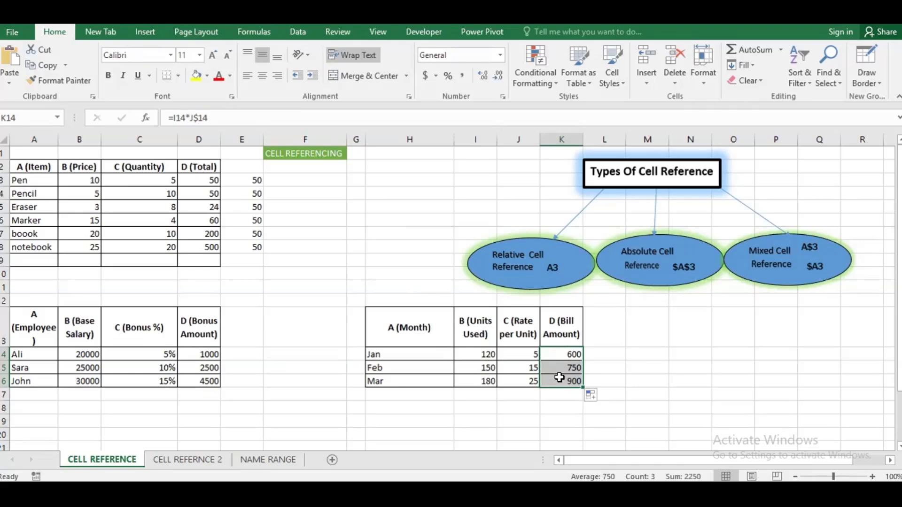
left_click(564, 372)
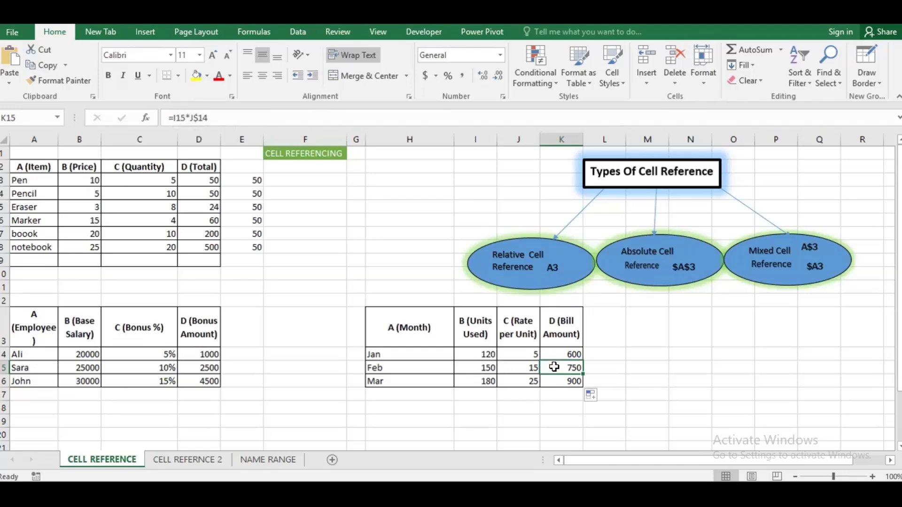
Change the February bill formula in K15 to =I15*$J14
left_click(197, 117)
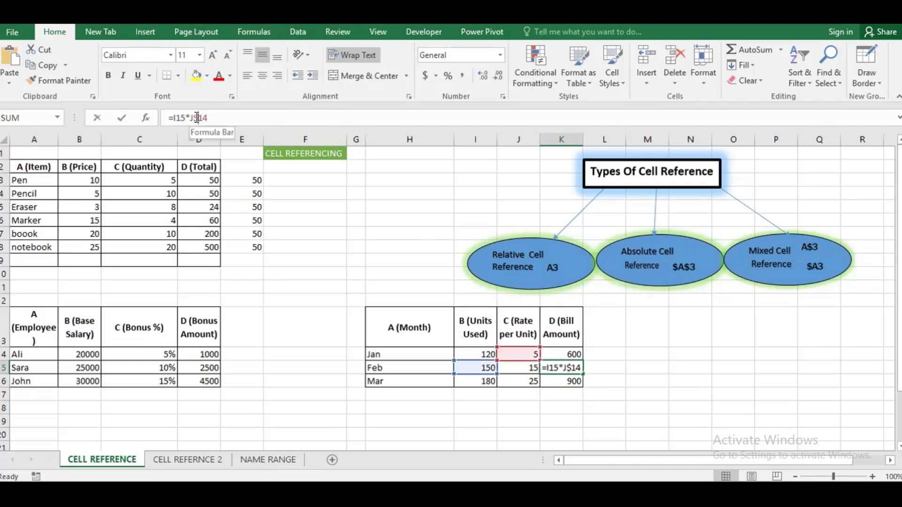
key("BackSpace")
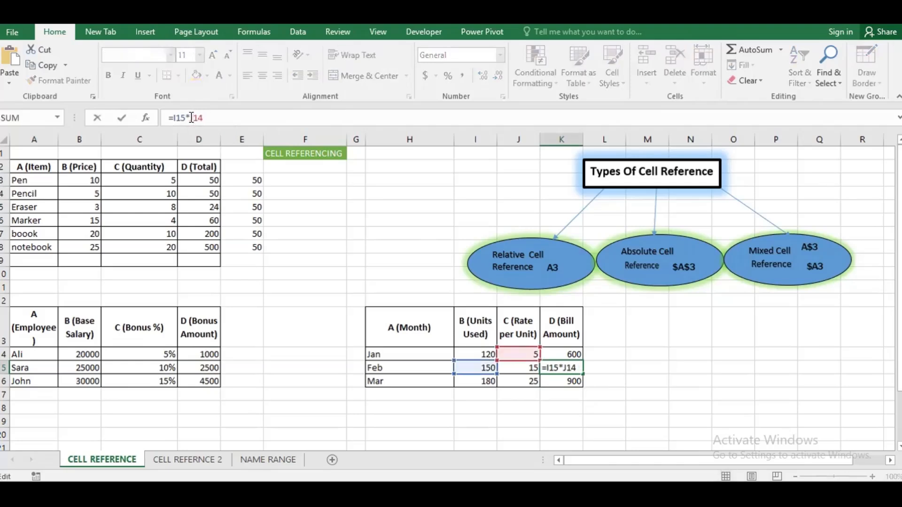
type("$")
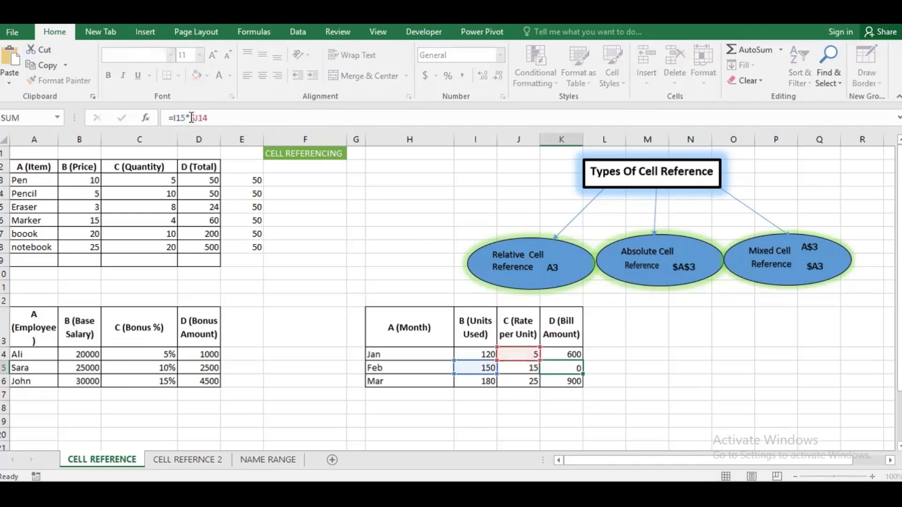
key("Return")
Refill the row-locked K14 formula down through K16, replacing the edited February formula
left_click(564, 356)
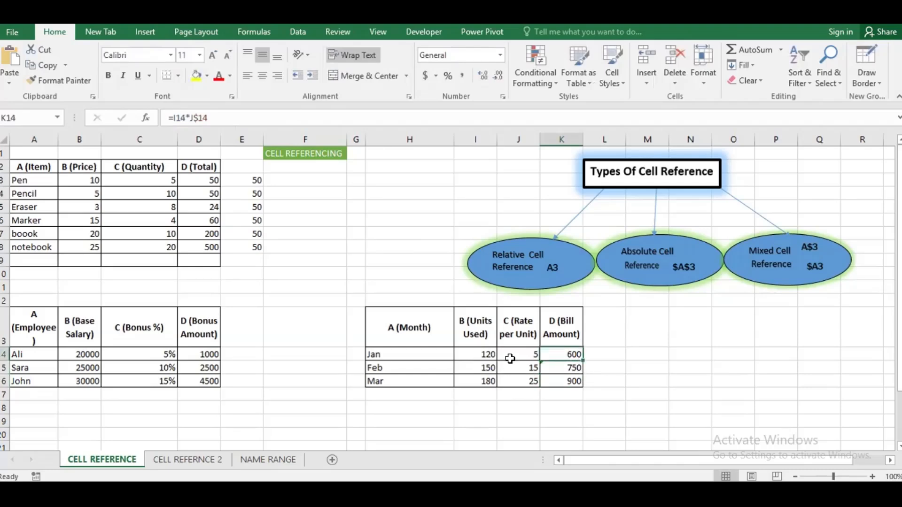
left_click_drag(579, 361, 579, 384)
left_click(565, 353)
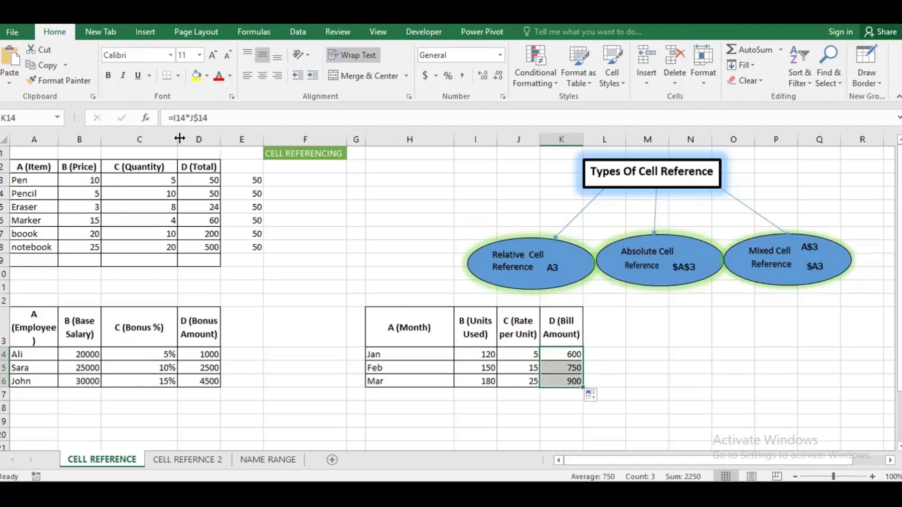
Change the January bill formula in K14 to the column-locked =I14*$J14 and fill it down through K16
left_click(201, 120)
left_click(198, 118)
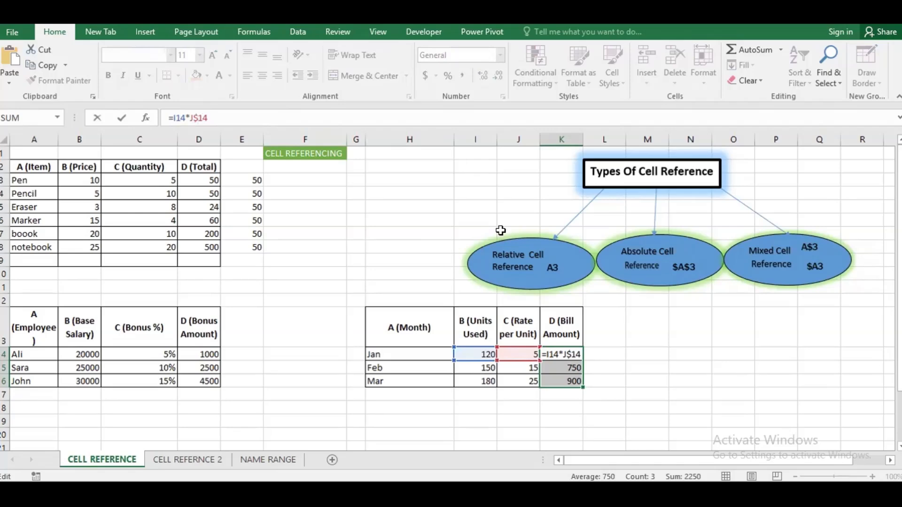
left_click(593, 353)
left_click(554, 357)
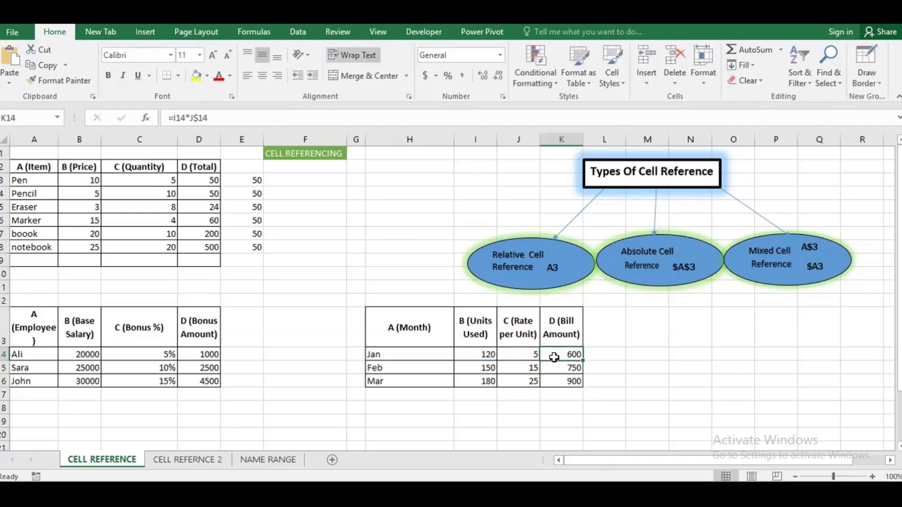
left_click(198, 118)
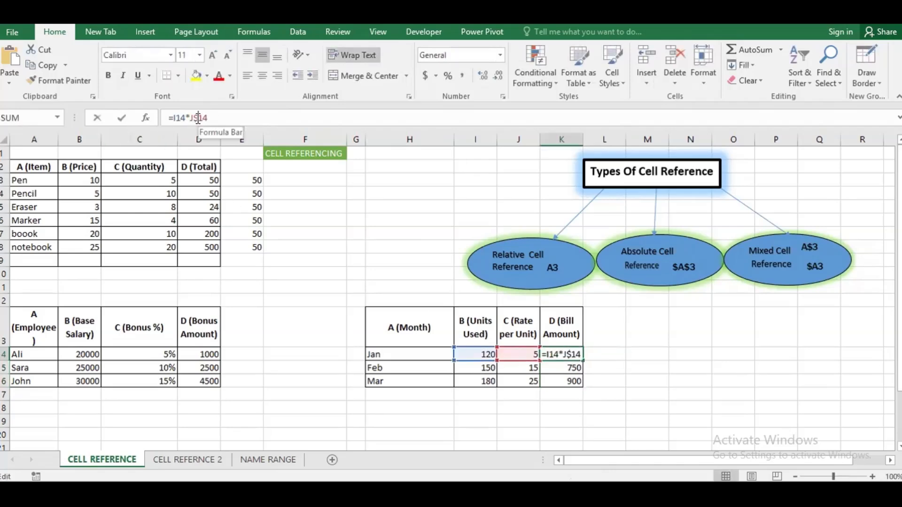
key("BackSpace")
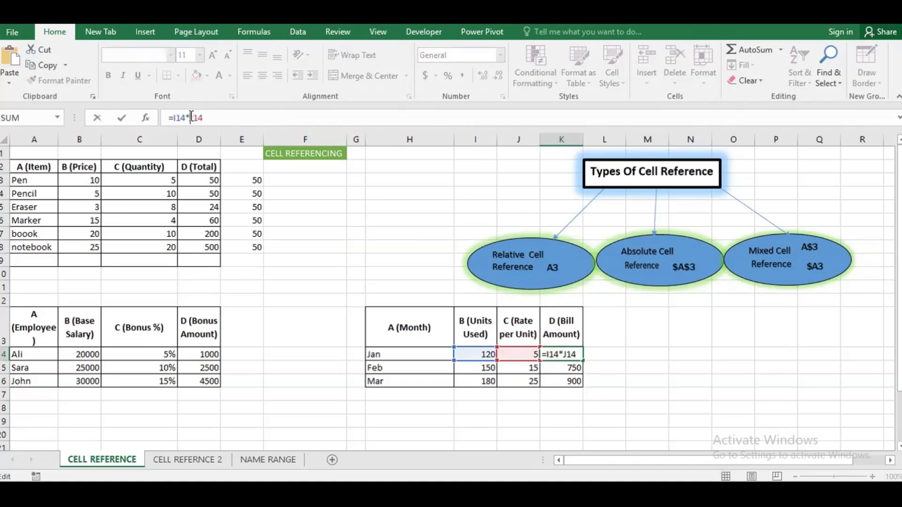
left_click(191, 118)
type("$")
key("Return")
left_click(566, 356)
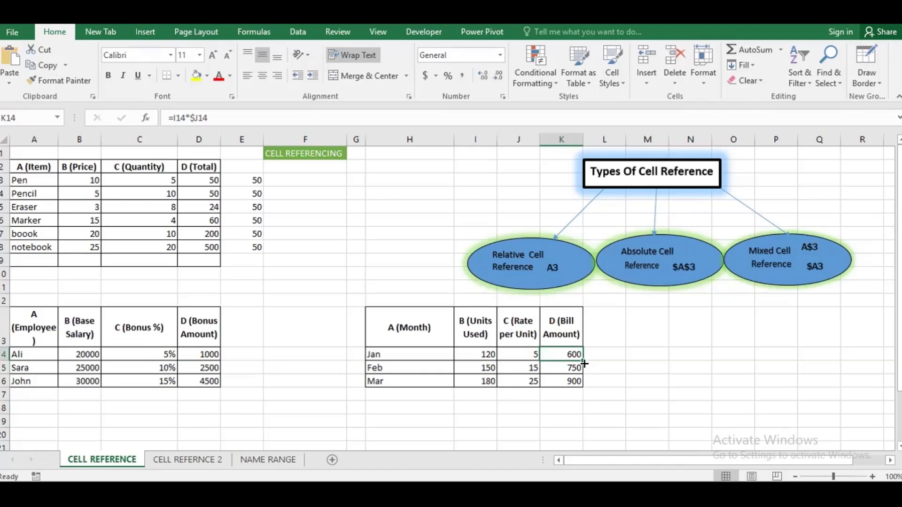
left_click_drag(580, 359, 580, 388)
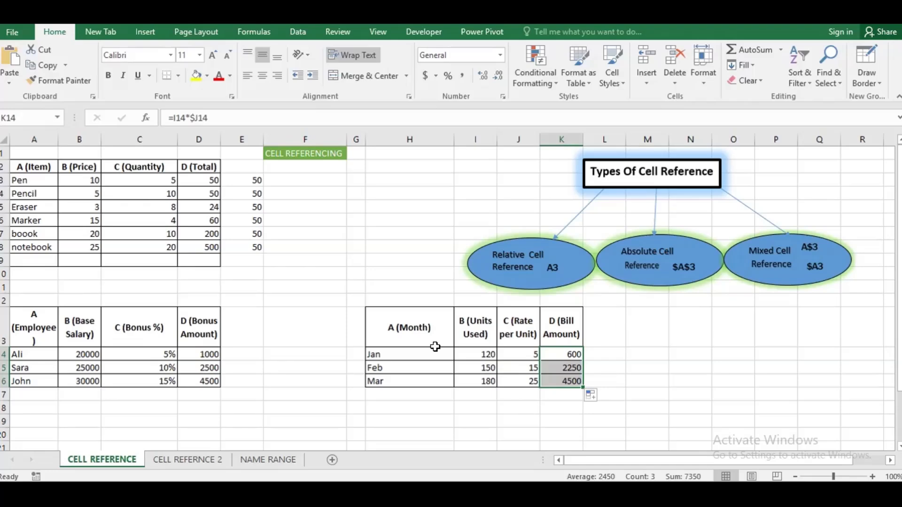
Check the absolute-reference formulas in E3, E4, E5 and E7 beside the item table
left_click(236, 185)
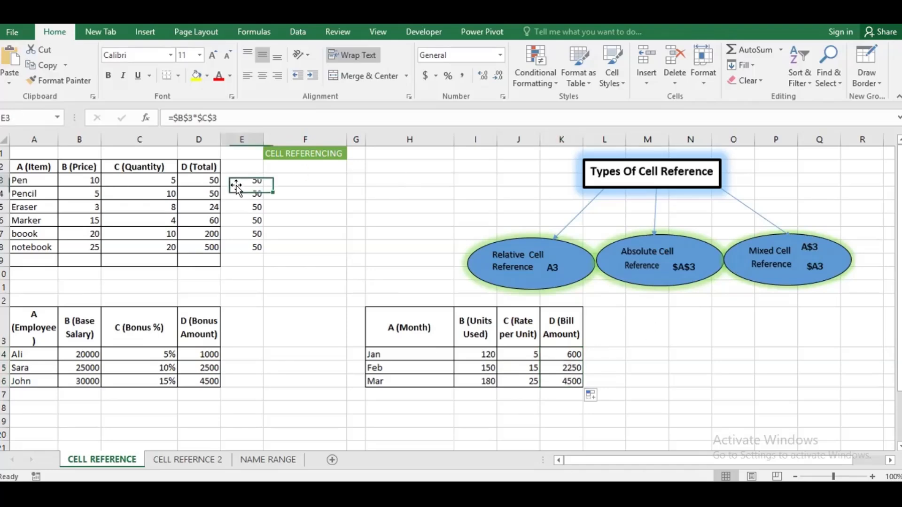
left_click(249, 194)
left_click(248, 207)
left_click(247, 233)
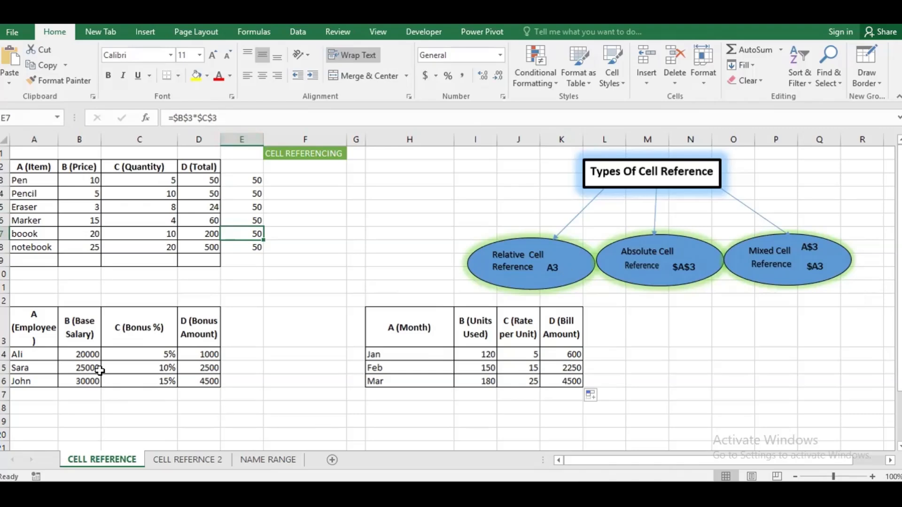
Check the base salaries and bonus percentages in the employee bonus table
left_click_drag(80, 357, 143, 380)
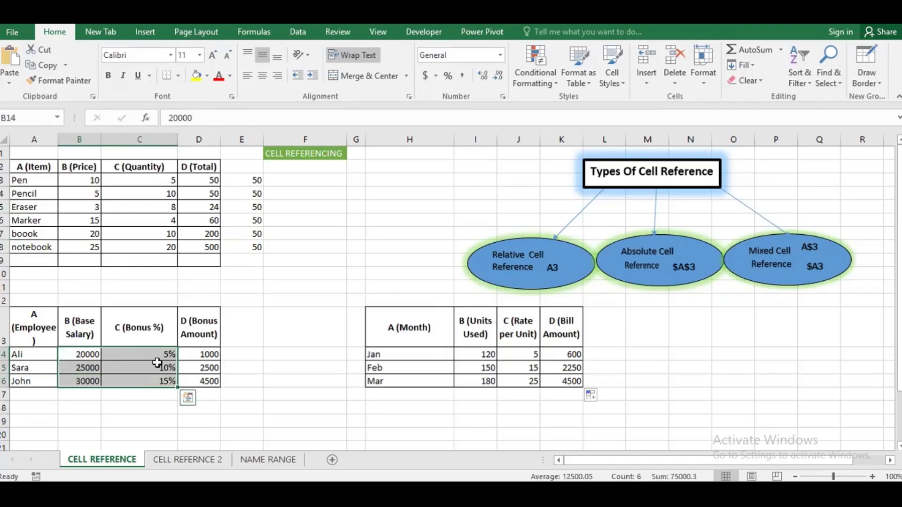
left_click(151, 365)
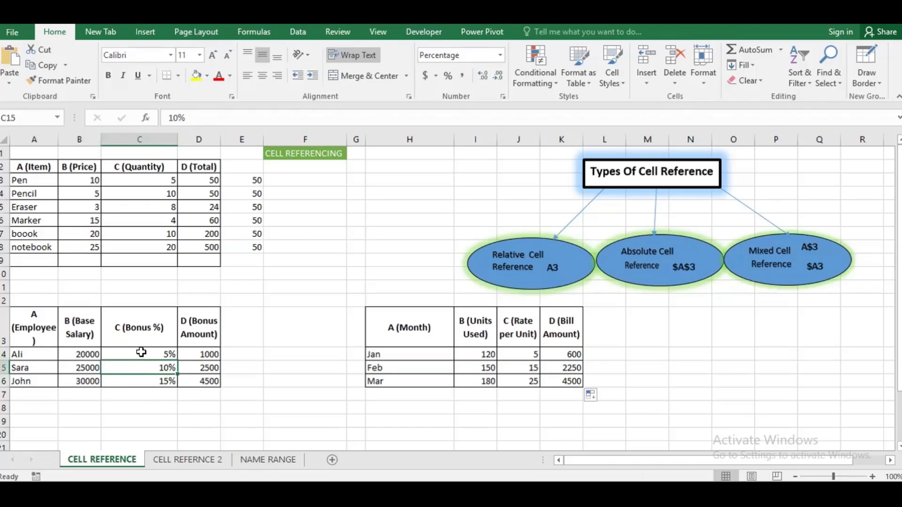
left_click(142, 352)
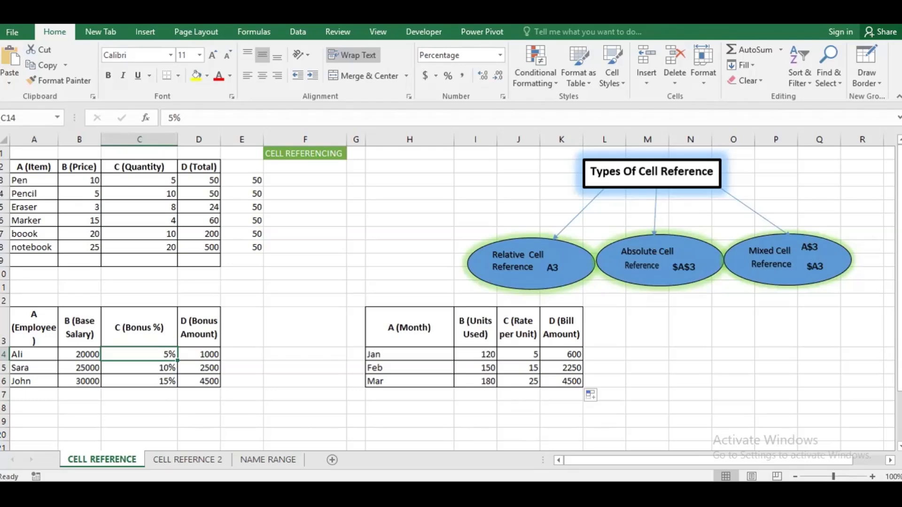
Review the reference type summary on the CELL REFERNCE 2 sheet and open the NAME RANGE sheet
left_click(203, 462)
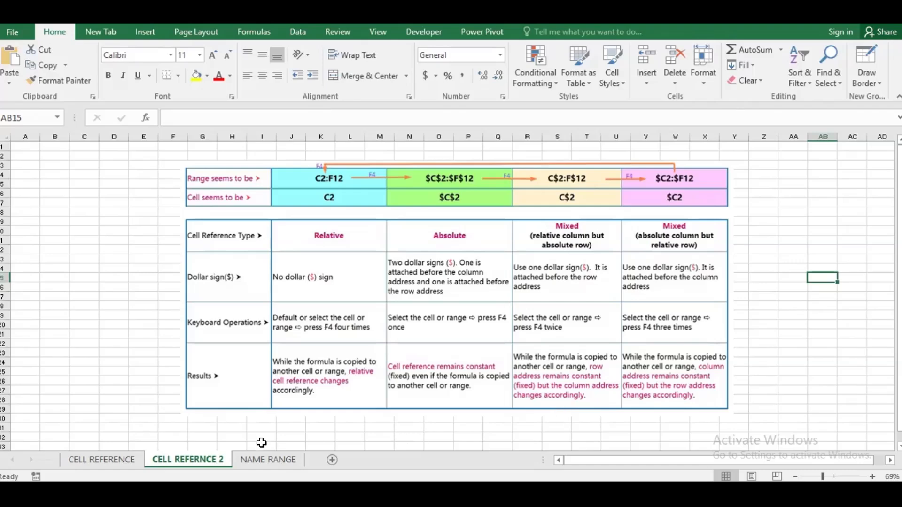
left_click(268, 464)
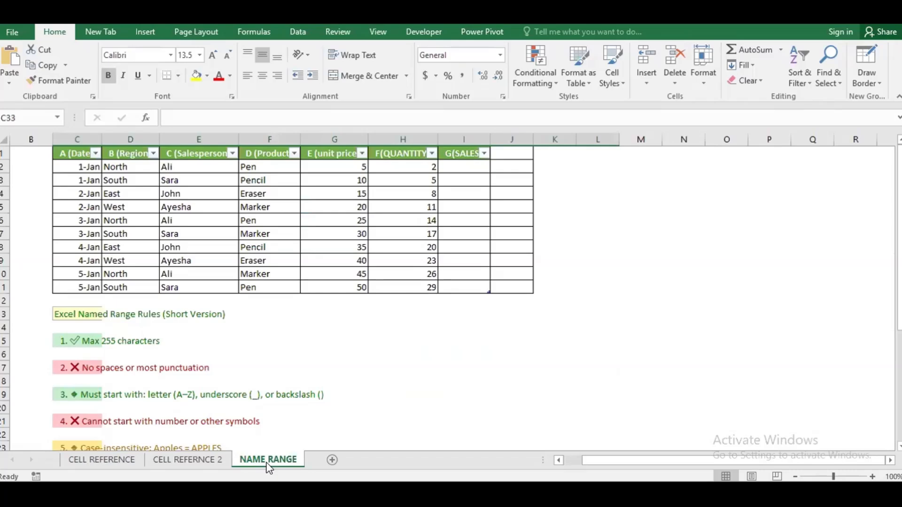
Draft a SUM formula in I2 that references the unit price column, G2:G11
left_click(442, 167)
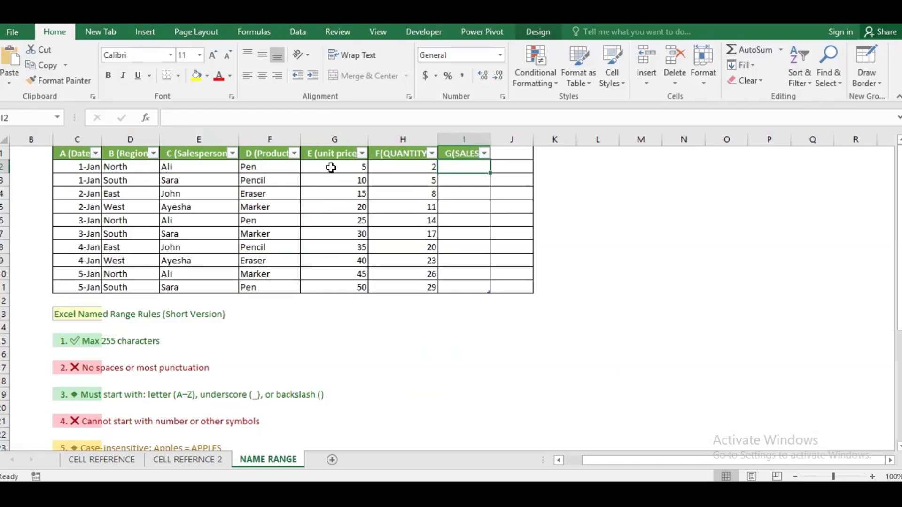
left_click_drag(331, 168, 343, 284)
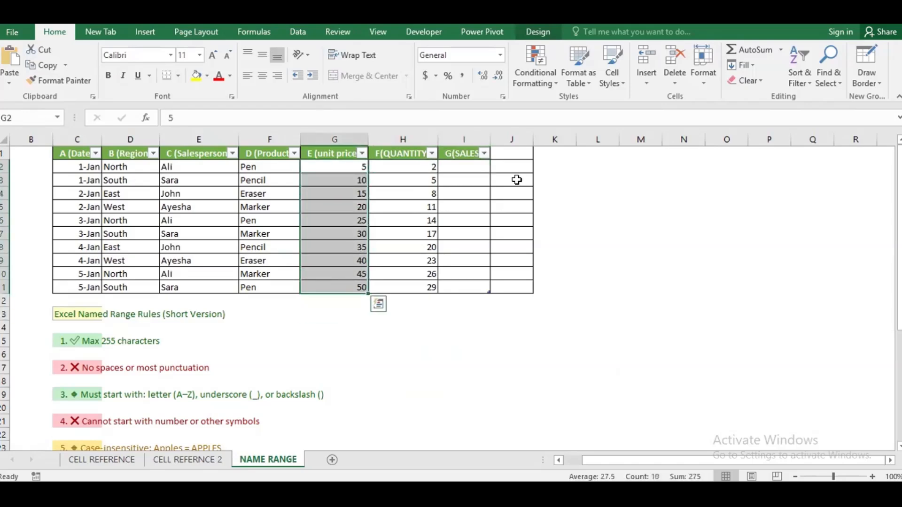
left_click(452, 165)
type("=sum")
key("Tab")
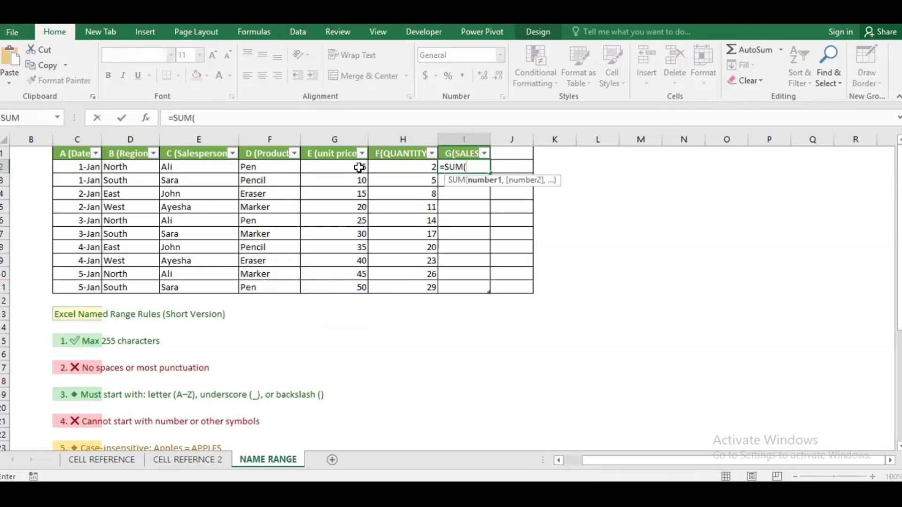
left_click_drag(352, 167, 348, 290)
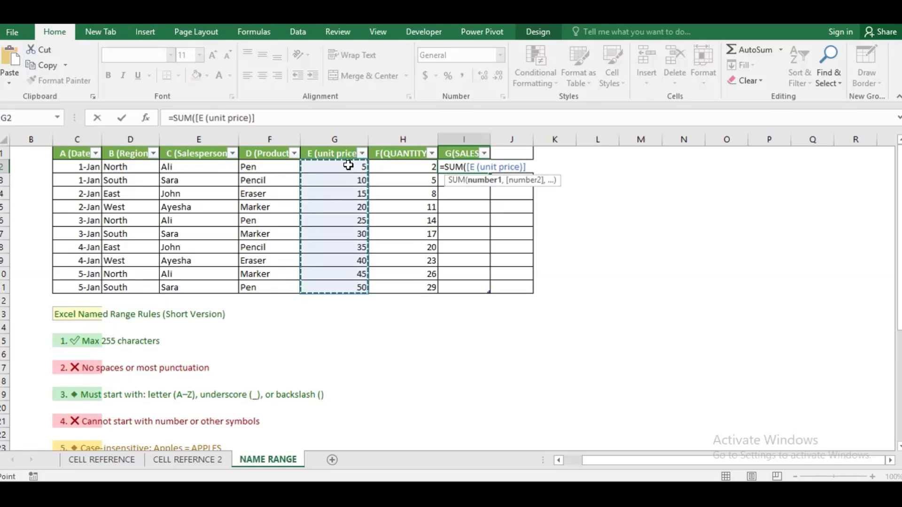
Discard the unfinished SUM formula in I2
key("BackSpace")
key("BackSpace")
key("BackSpace")
key("BackSpace")
key("BackSpace")
key("BackSpace")
key("BackSpace")
key("BackSpace")
key("BackSpace")
key("BackSpace")
key("BackSpace")
key("BackSpace")
key("BackSpace")
key("BackSpace")
key("BackSpace")
key("BackSpace")
key("BackSpace")
key("BackSpace")
key("BackSpace")
key("BackSpace")
key("BackSpace")
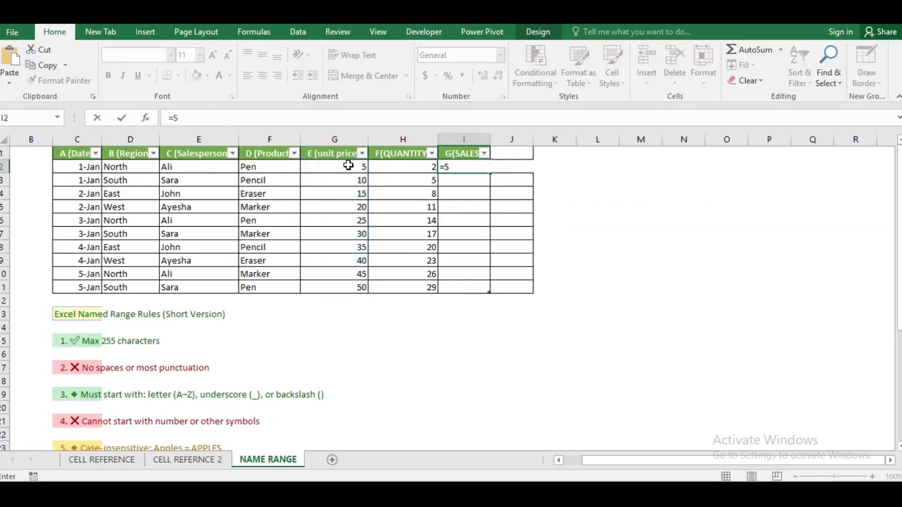
key("Escape")
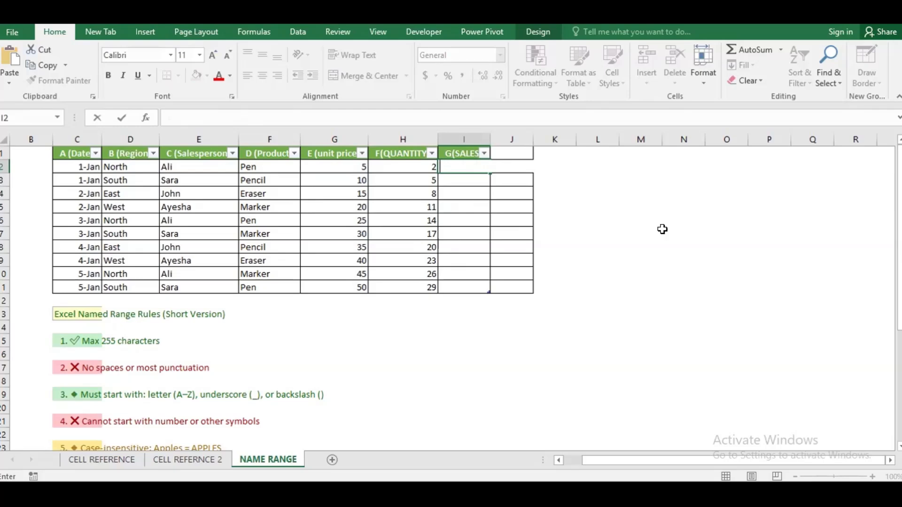
Draft a COUNT formula in I2 that references the Region column, D2:D11
left_click(125, 151)
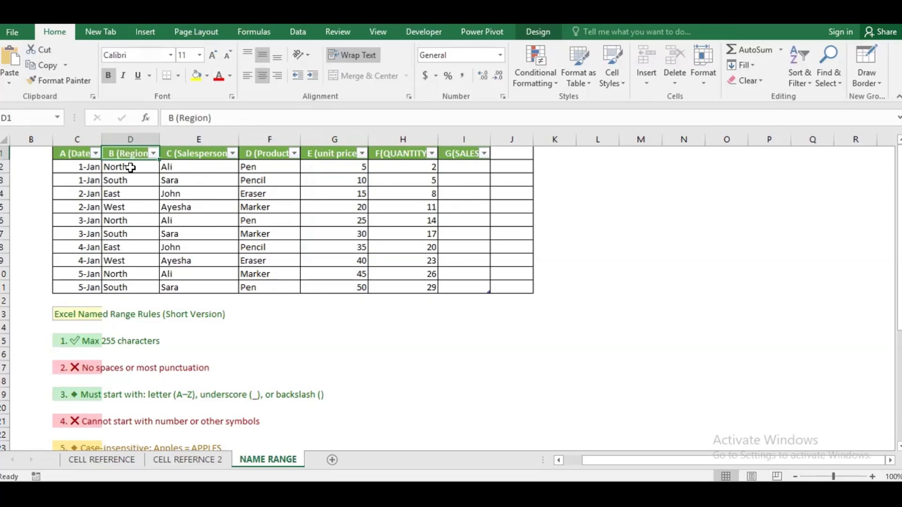
left_click(456, 171)
type("=")
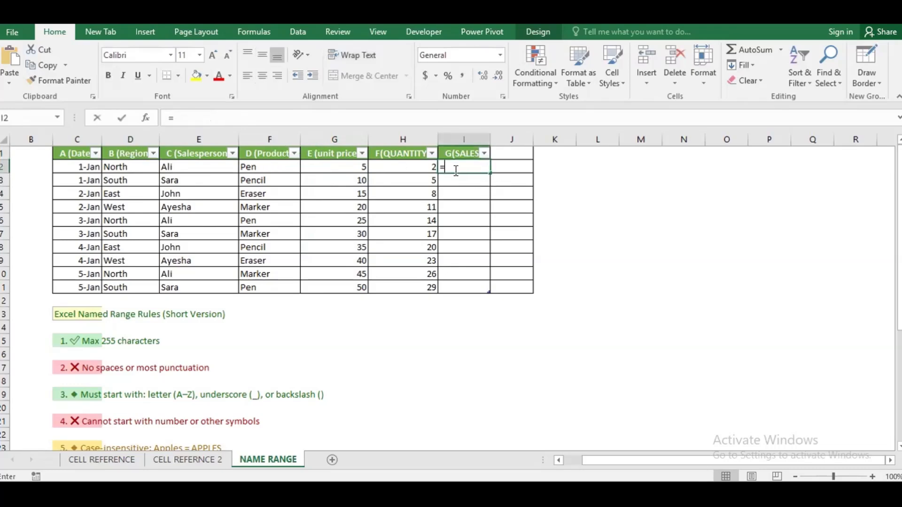
type("coun")
key("Tab")
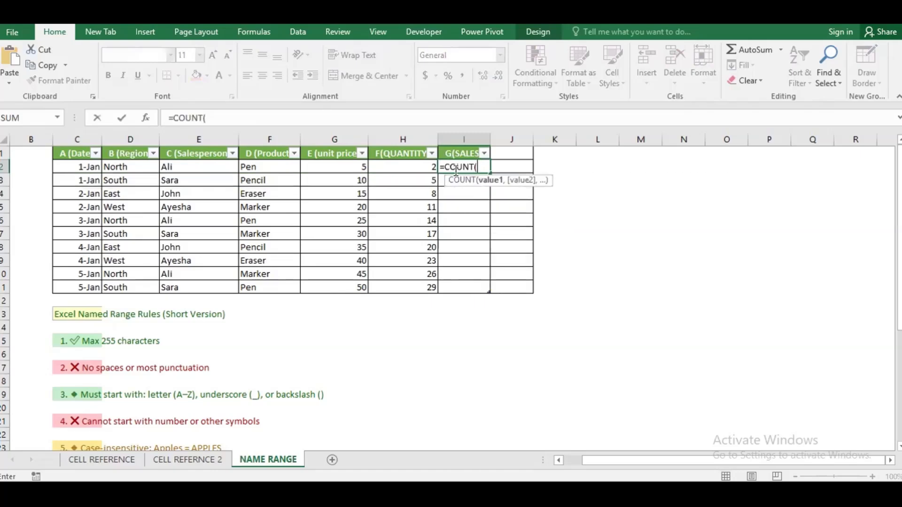
left_click_drag(115, 168, 124, 285)
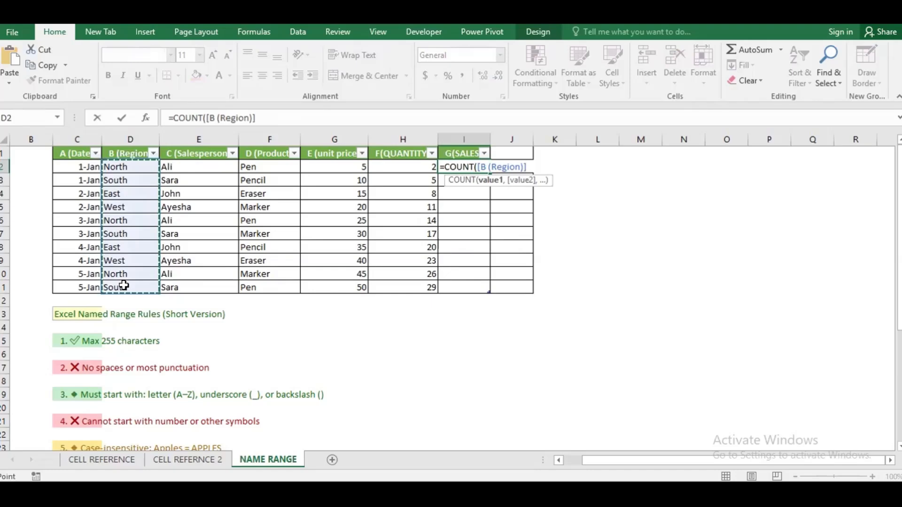
Remove the Region reference from the COUNT formula and reselect the range, with and without the header, ending on D2:D11
key("BackSpace")
key("BackSpace")
key("BackSpace")
key("BackSpace")
key("BackSpace")
key("BackSpace")
key("BackSpace")
key("BackSpace")
key("BackSpace")
key("BackSpace")
key("BackSpace")
key("BackSpace")
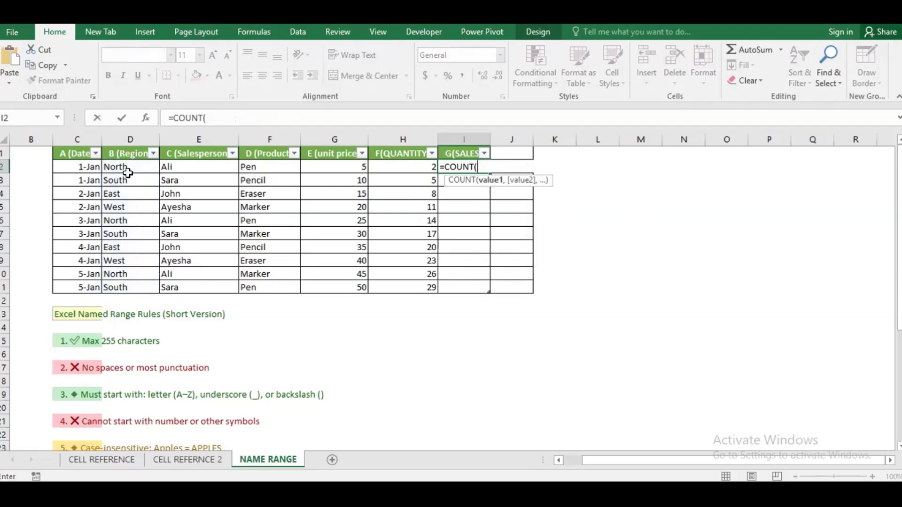
left_click_drag(125, 153, 131, 274)
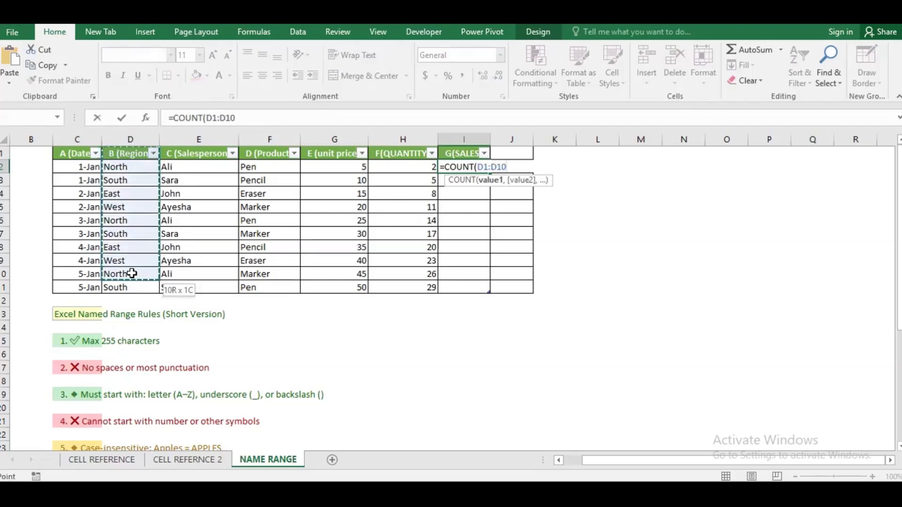
left_click(257, 340)
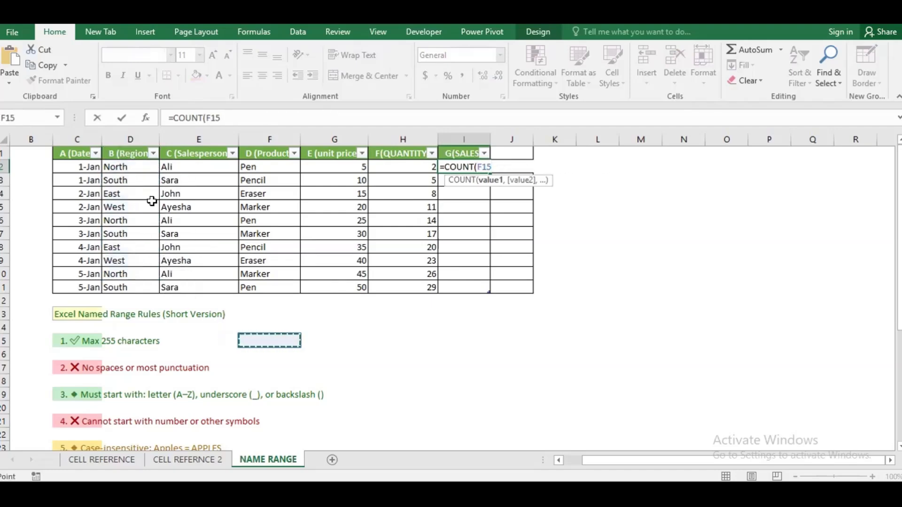
left_click_drag(121, 269, 117, 288)
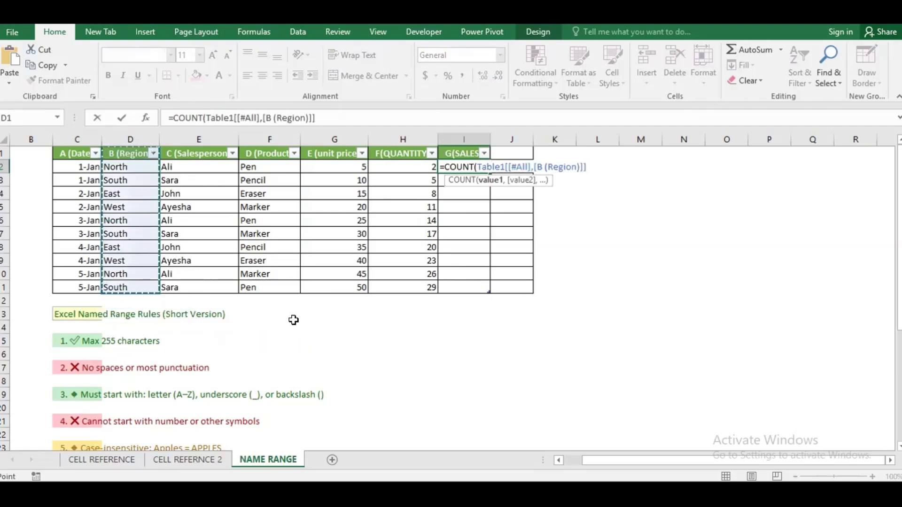
left_click(289, 340)
left_click_drag(141, 168, 137, 288)
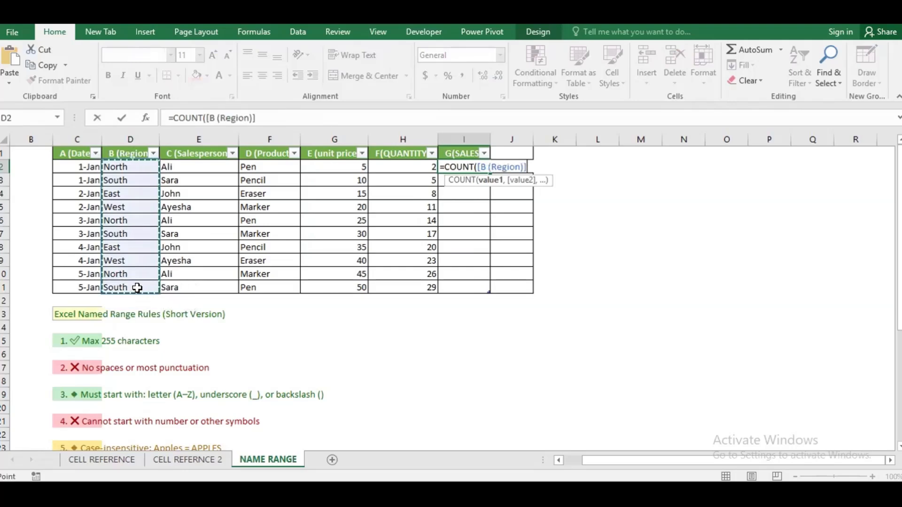
Discard the unfinished COUNT formula in I2
left_click(294, 37)
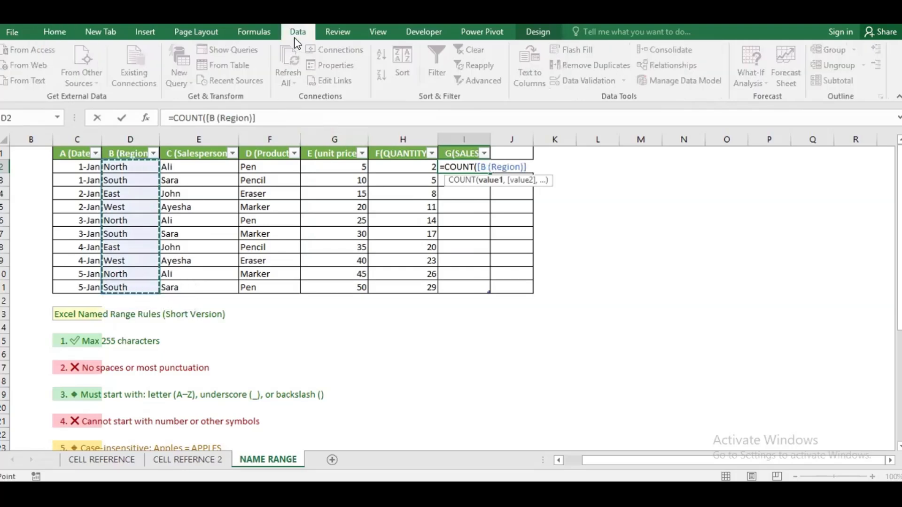
left_click(257, 37)
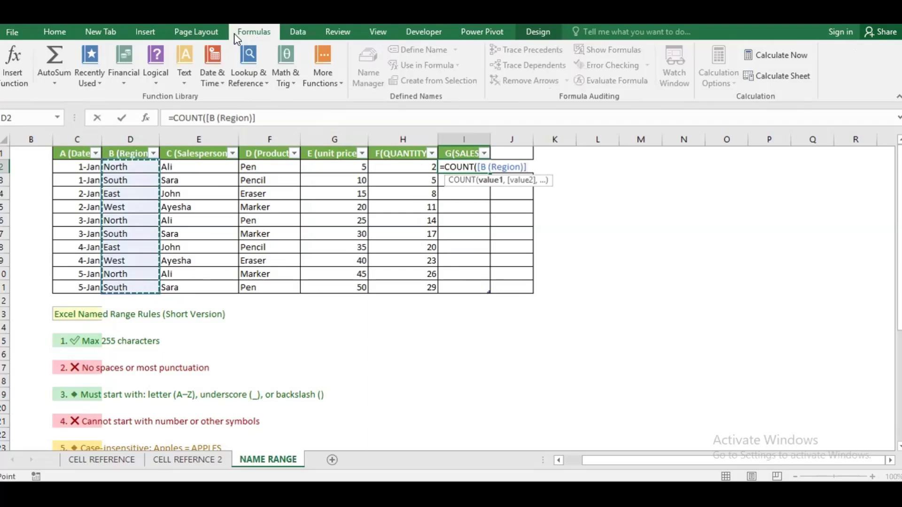
left_click(685, 284)
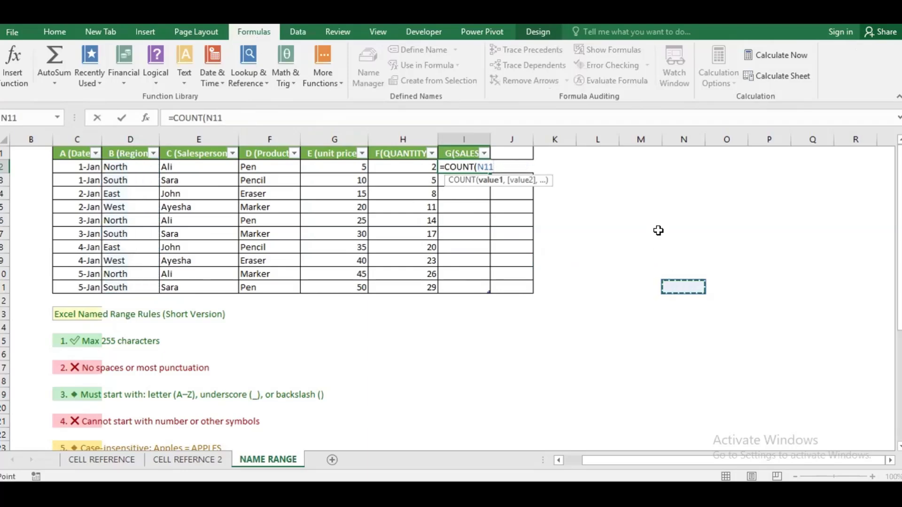
key("Escape")
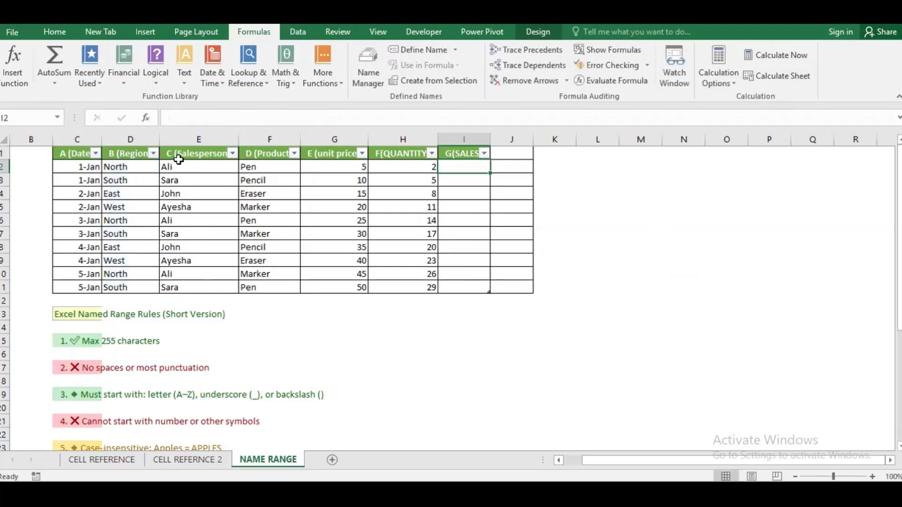
Define the workbook-scoped name region_n for the Region entries in D2:D11
left_click(121, 167)
left_click(116, 287, "shift")
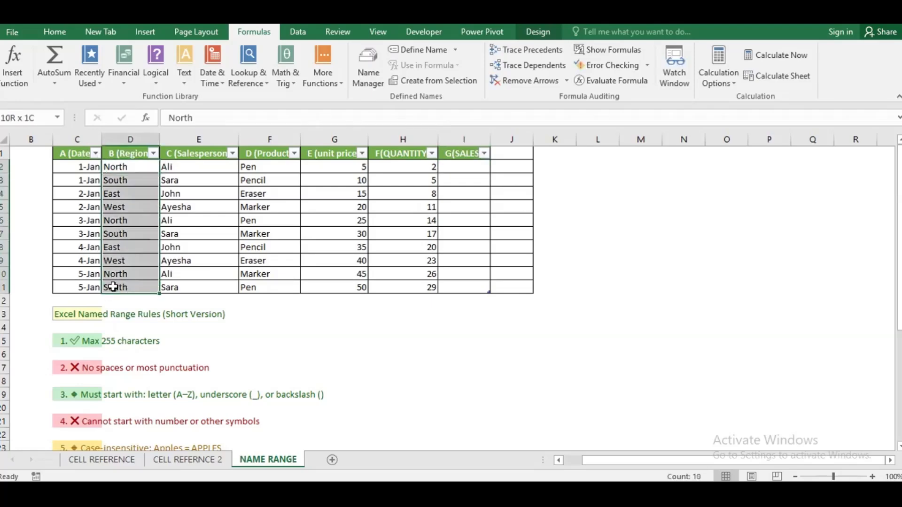
key("ctrl+F3")
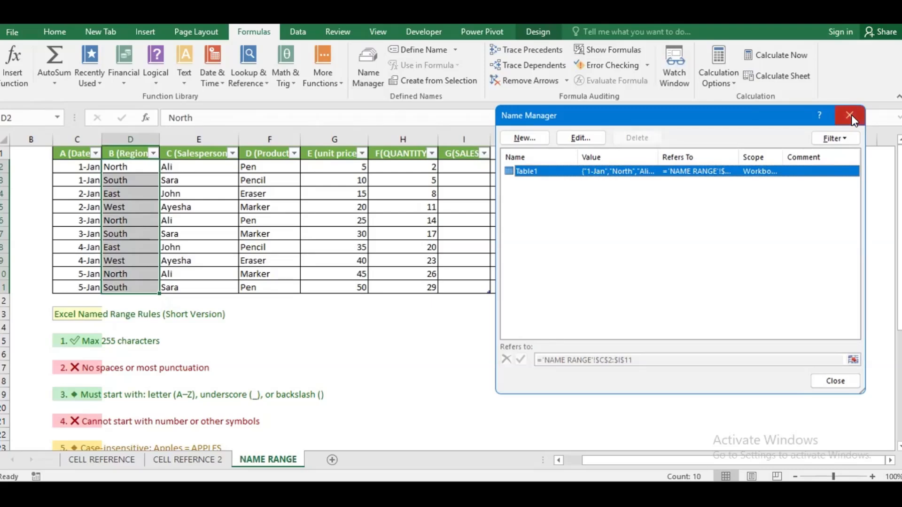
left_click(517, 140)
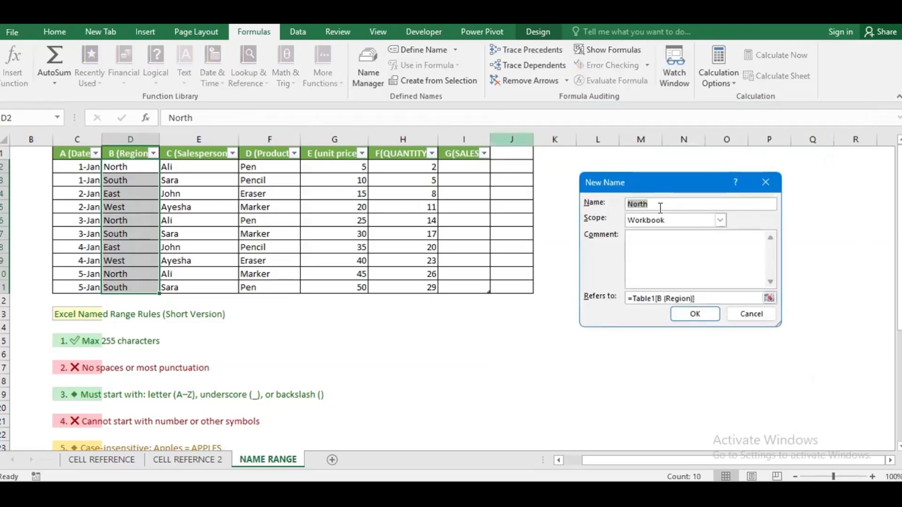
left_click(660, 207)
double_click(637, 205)
type("region_north")
key("BackSpace")
key("BackSpace")
key("BackSpace")
key("BackSpace")
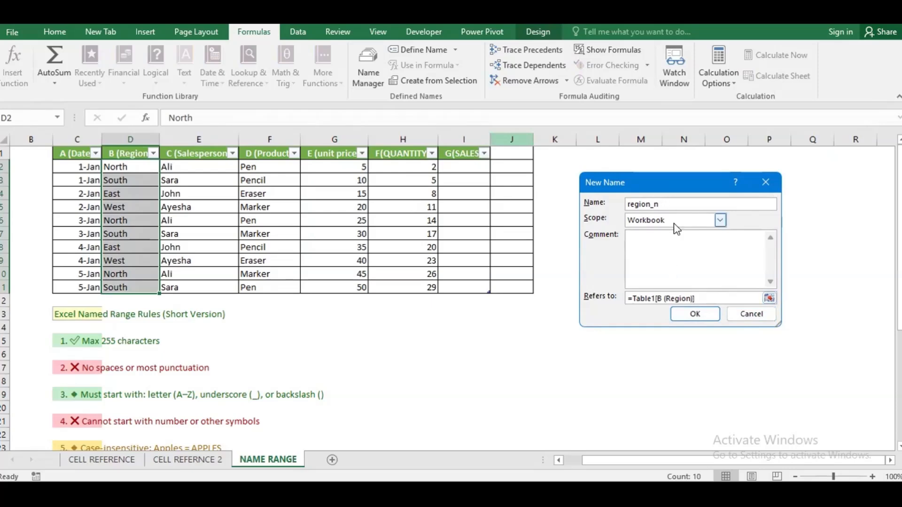
left_click(679, 322)
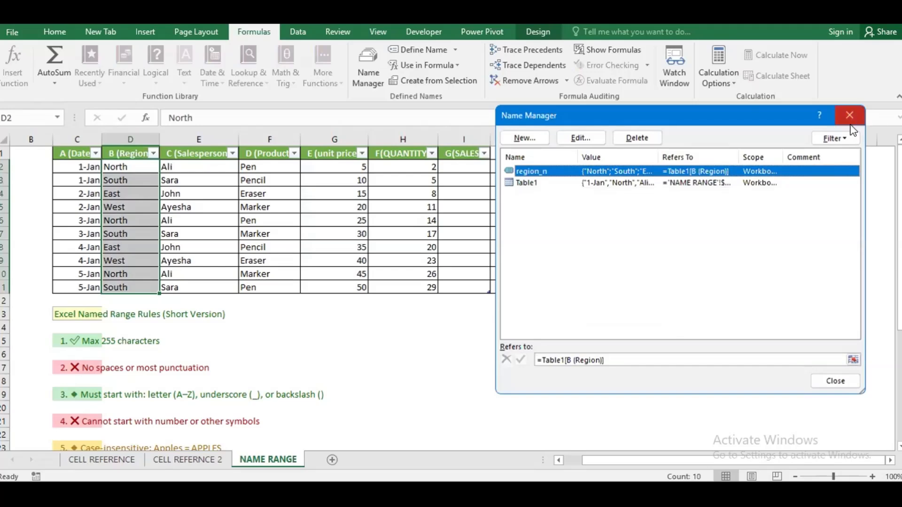
left_click(849, 116)
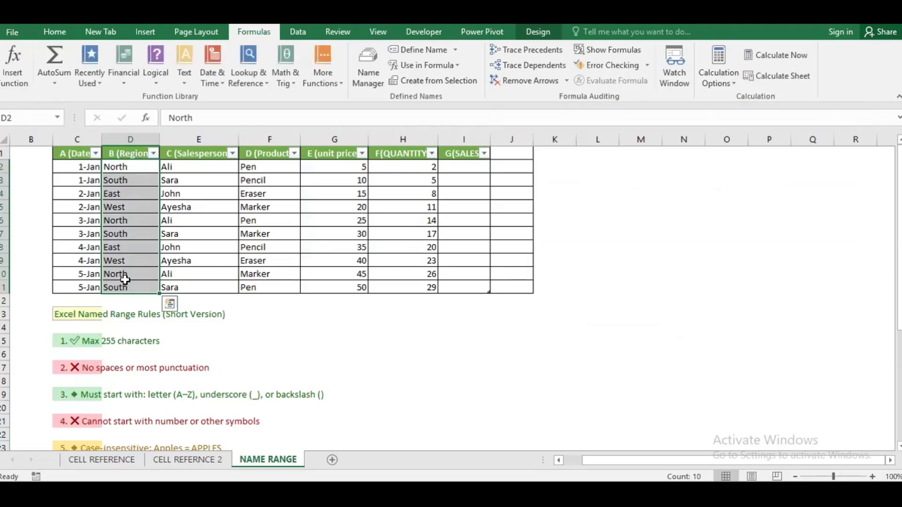
Enter =COUNTA(region_n) in I2 to count the Region entries through the named range
left_click(461, 167)
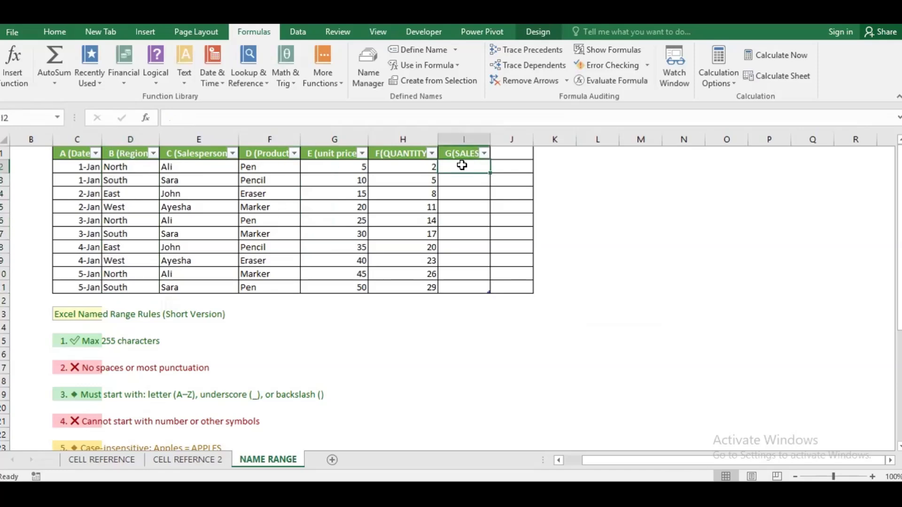
type("=cou")
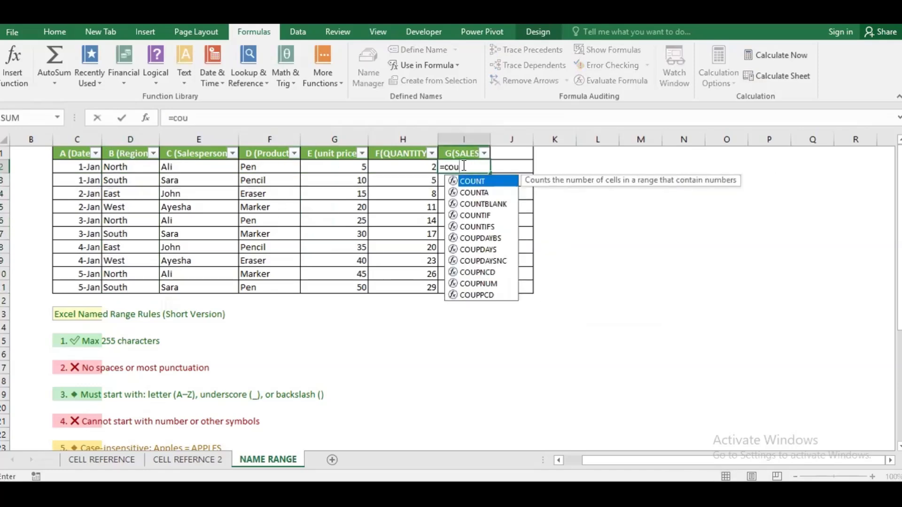
type("nt")
left_click(475, 192)
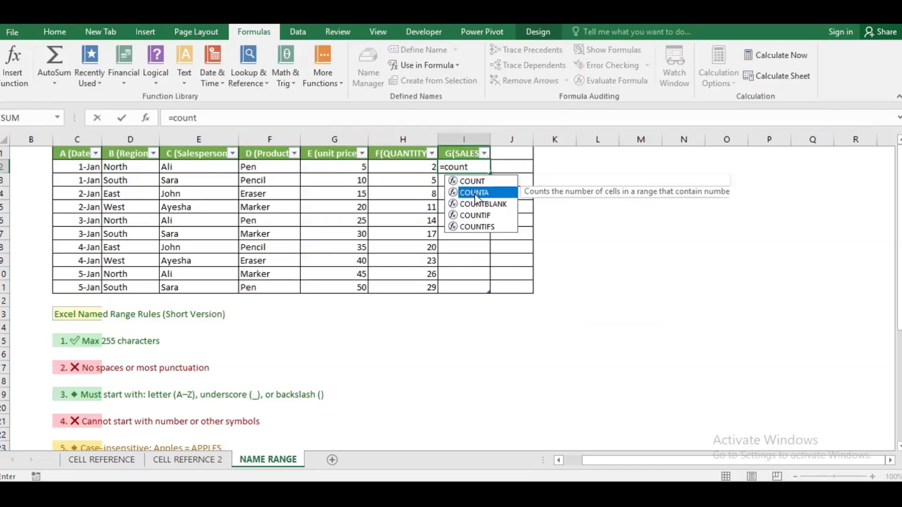
double_click(475, 193)
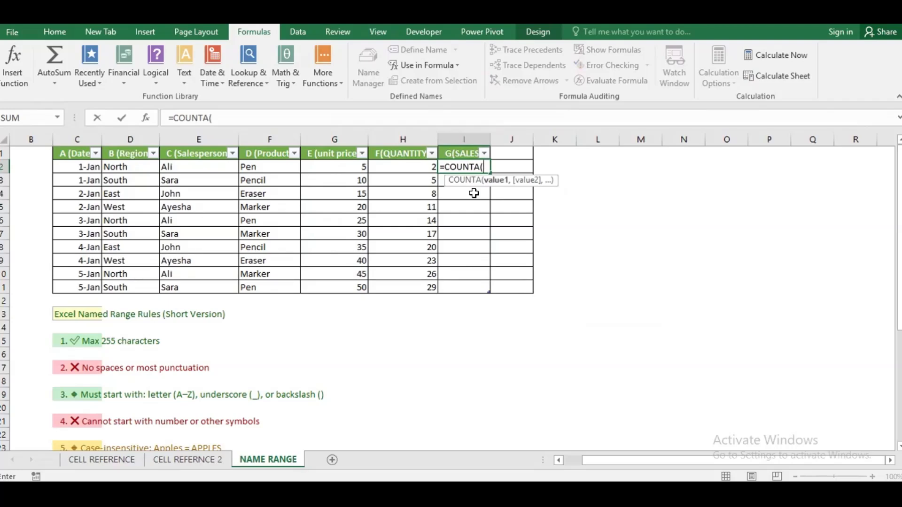
type("re")
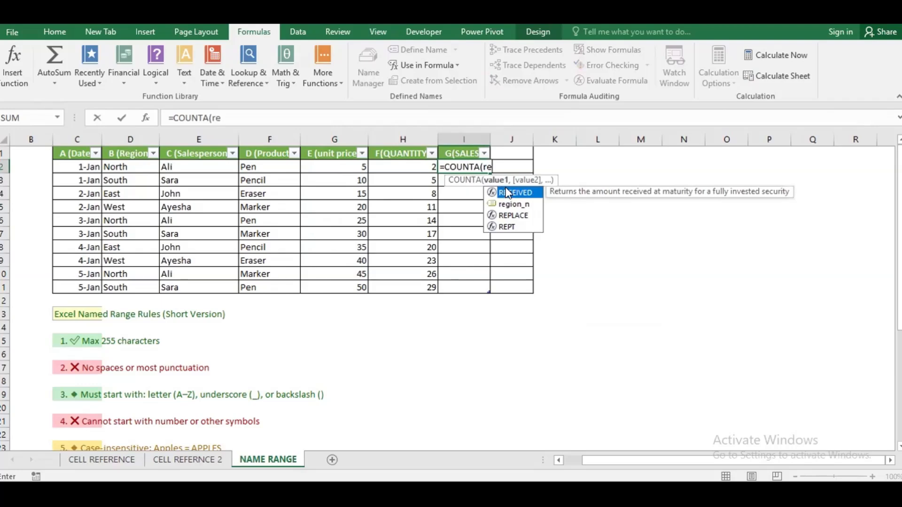
left_click(514, 204)
double_click(512, 202)
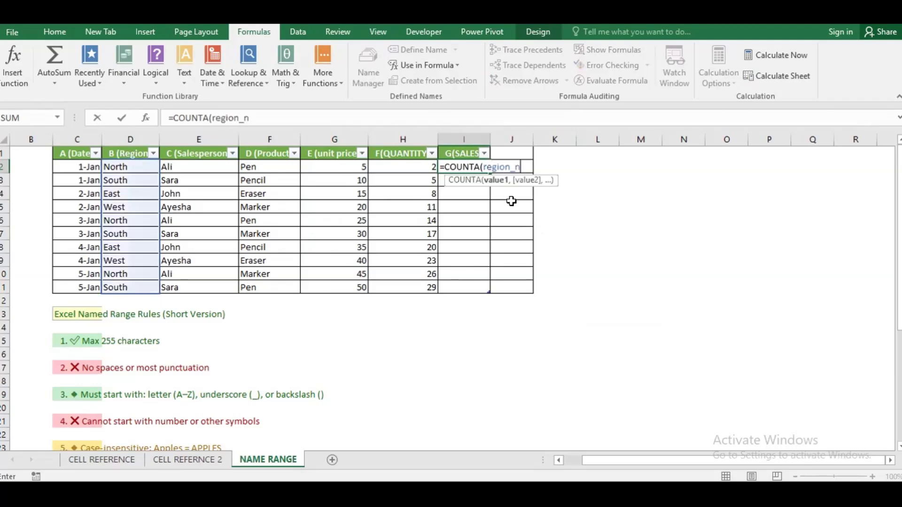
key("Return")
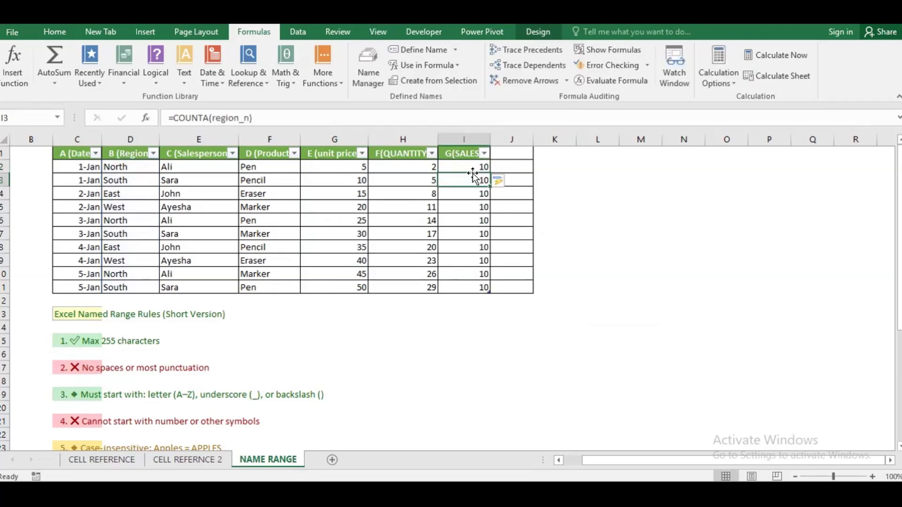
left_click(471, 168)
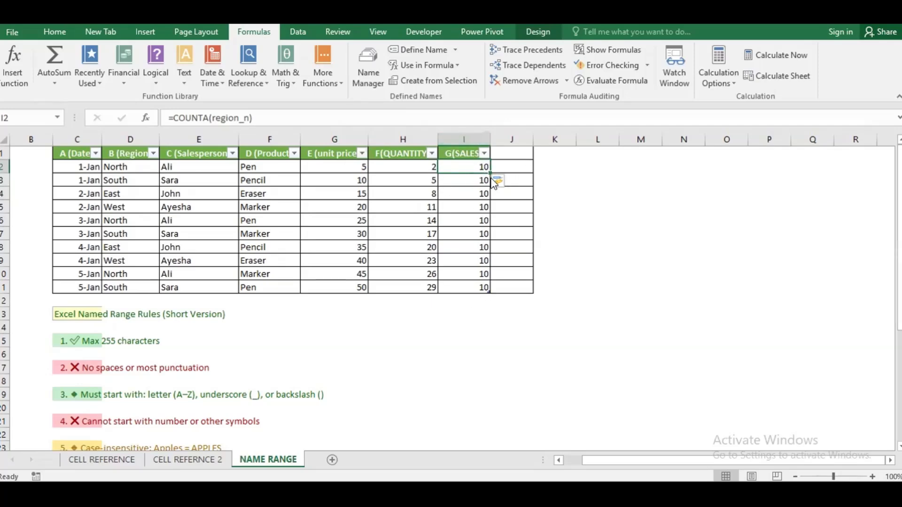
left_click(518, 170)
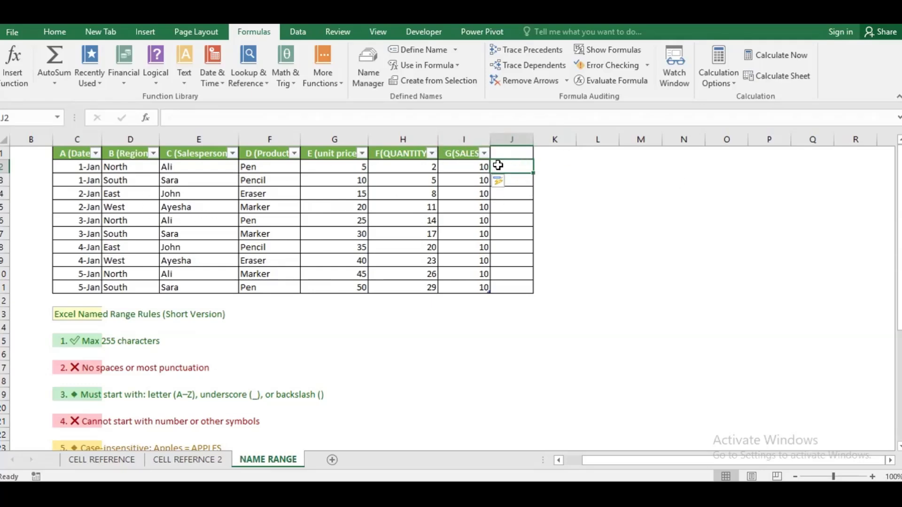
type("=c")
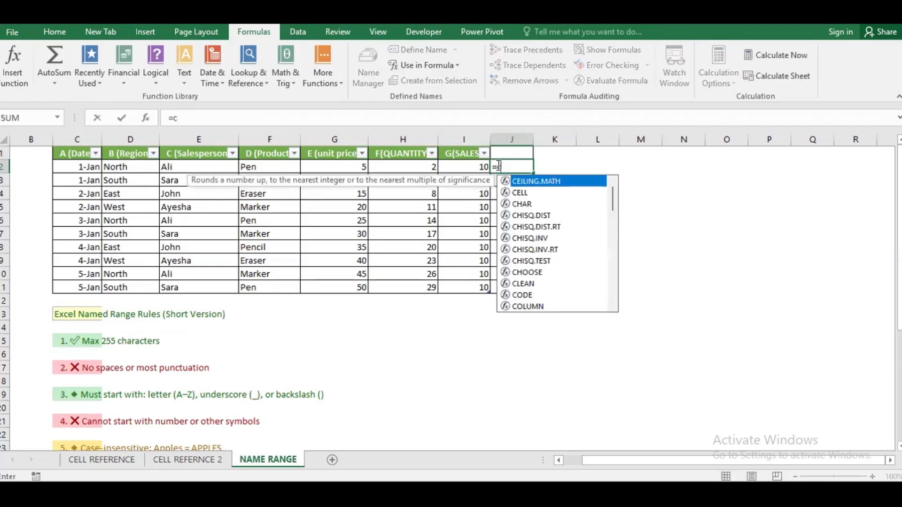
key("BackSpace")
type("sum")
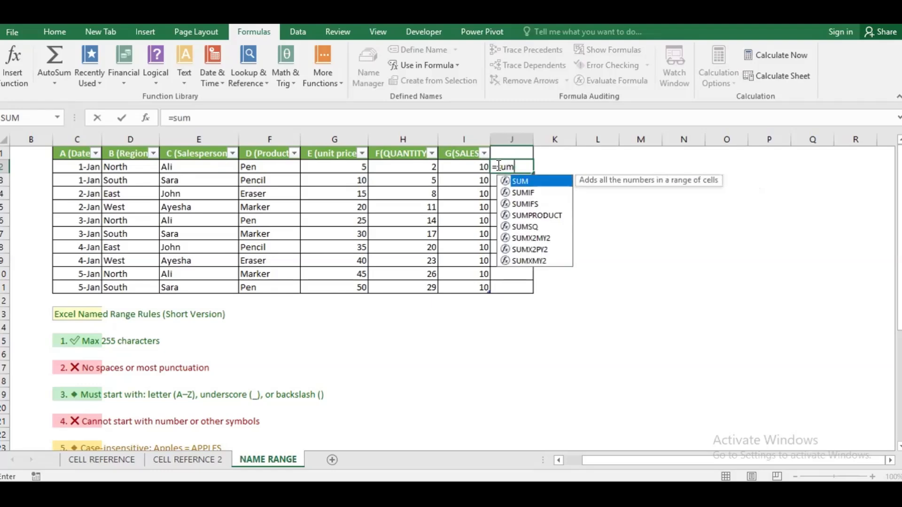
key("BackSpace")
key("BackSpace")
key("BackSpace")
key("BackSpace")
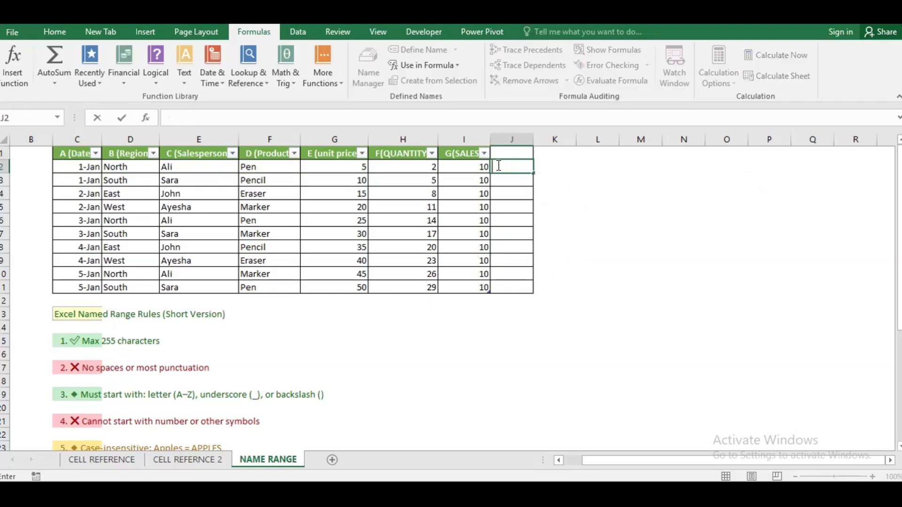
Select the Quantity entries in H2:H11 and begin a new defined name for them
left_click(406, 169)
left_click_drag(406, 169, 411, 280)
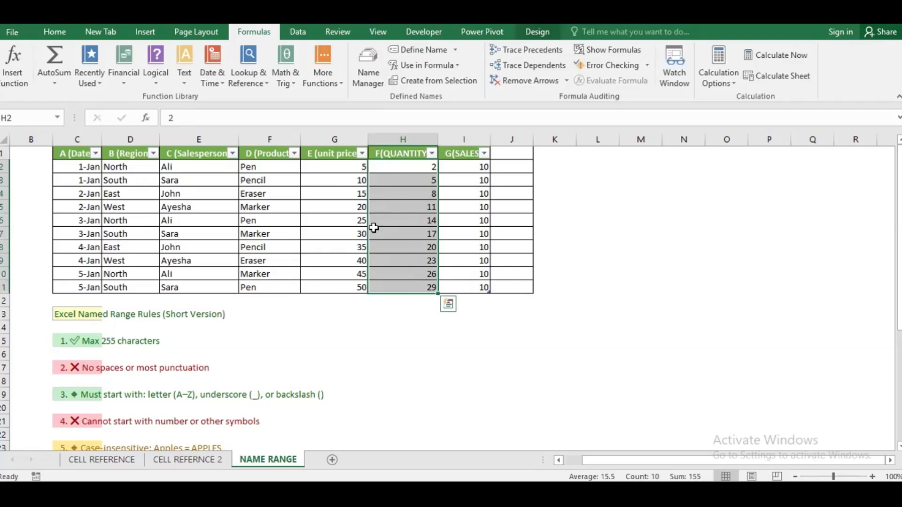
left_click(368, 66)
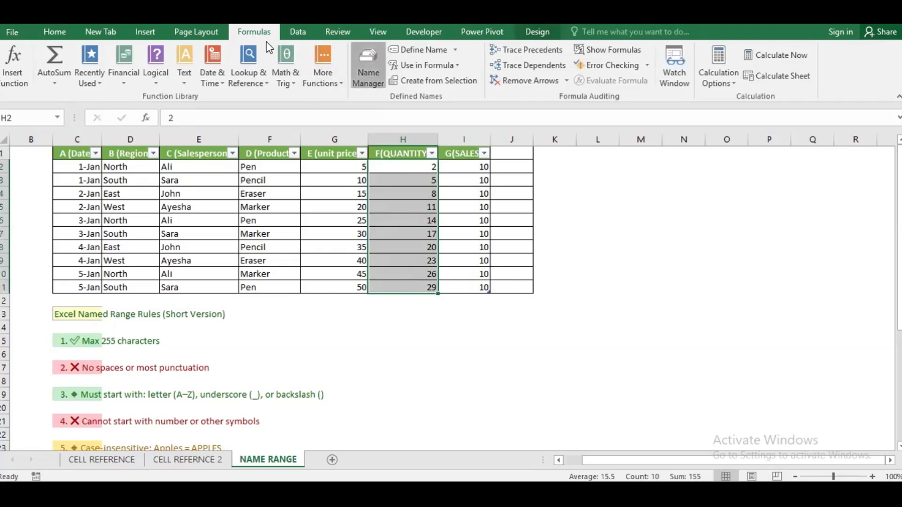
left_click(508, 139)
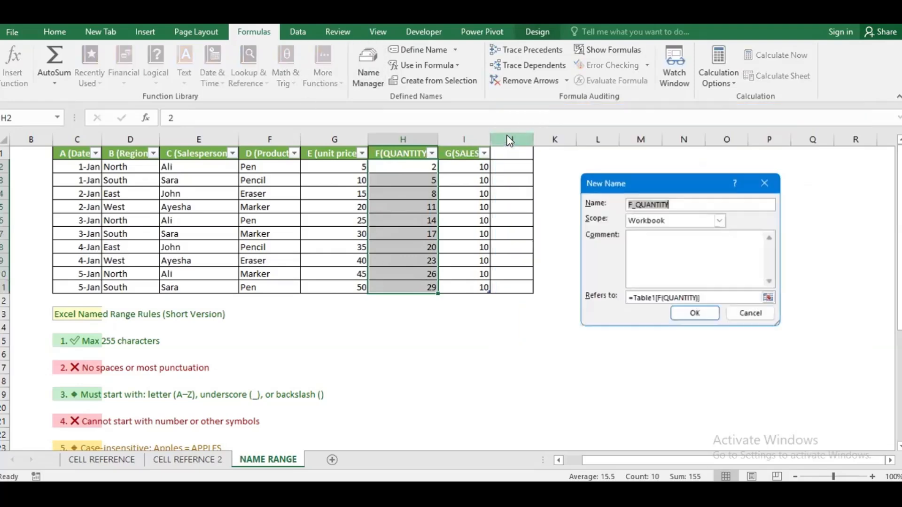
Edit the suggested name of the Quantity range to sum_QUANTITY
left_click(633, 204)
key("BackSpace")
key("BackSpace")
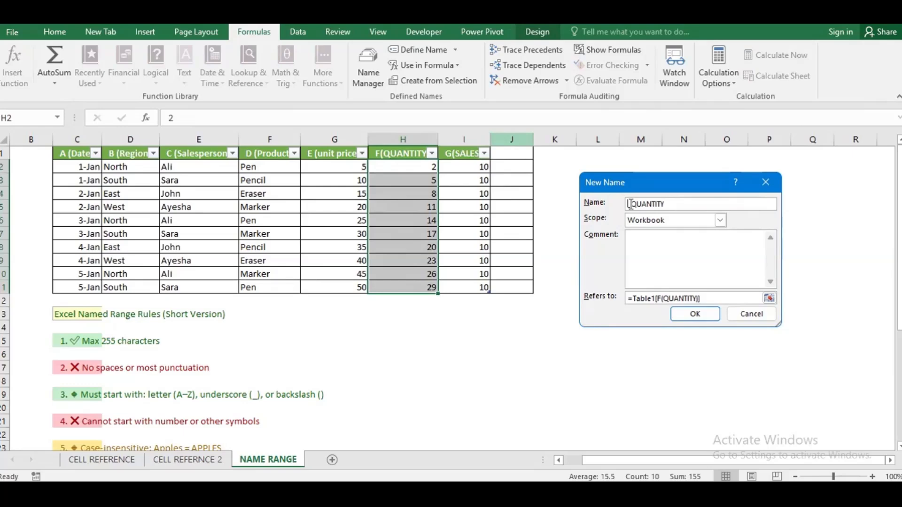
type("sa_")
type("um")
key("BackSpace")
key("BackSpace")
key("BackSpace")
key("BackSpace")
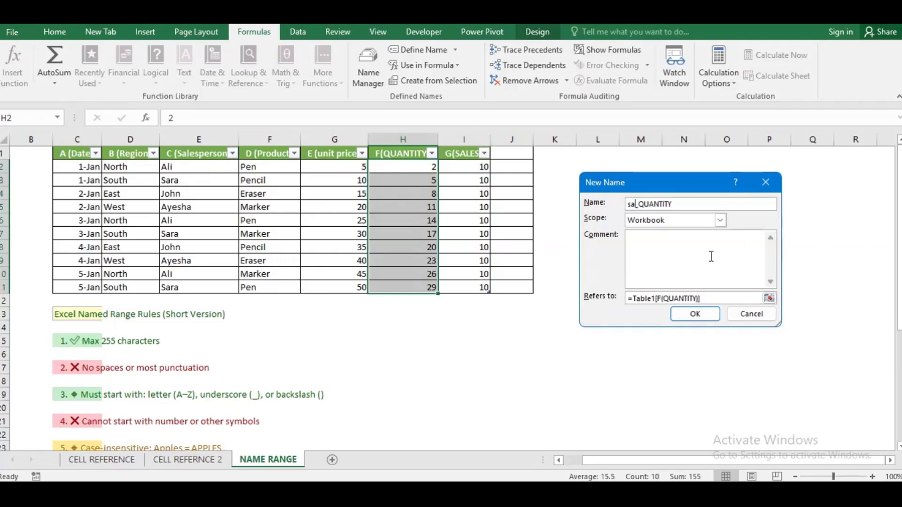
type("sum")
Name the Quantity range total_quntity with workbook scope, save it and return to the sheet
double_click(634, 206)
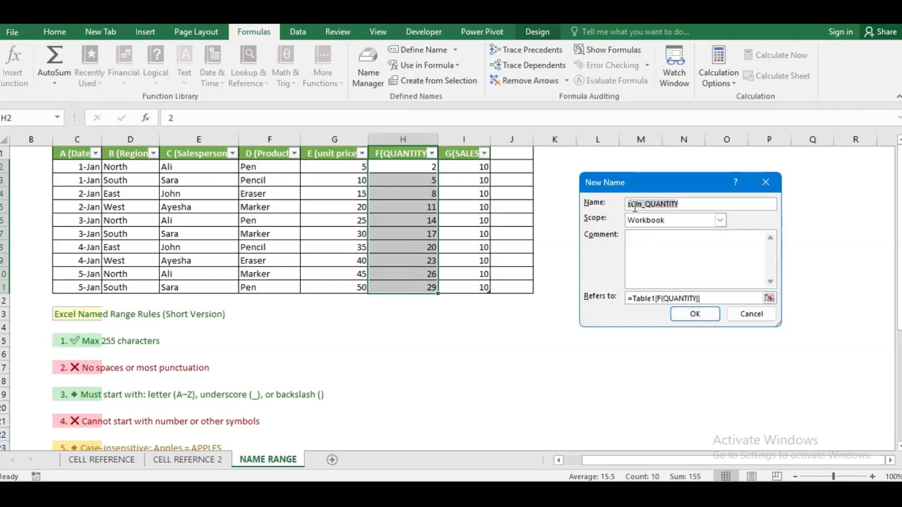
type("total")
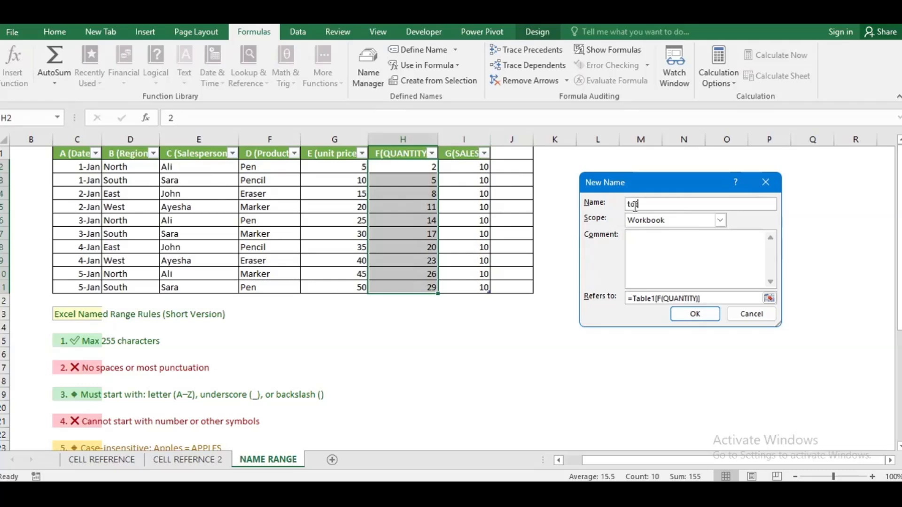
type("_quntity")
left_click(685, 314)
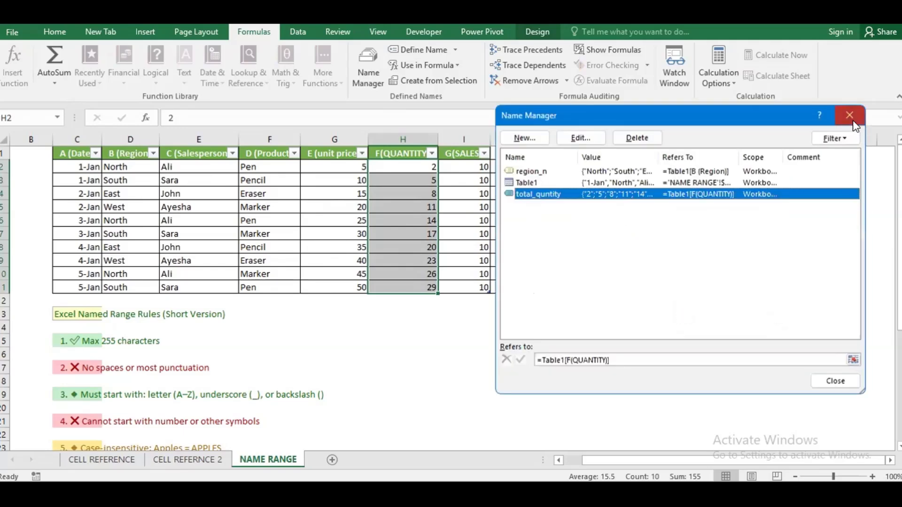
key("Escape")
Enter =SUM(total_quntity) in J2 to add up the Quantity entries through the named range
left_click(518, 165)
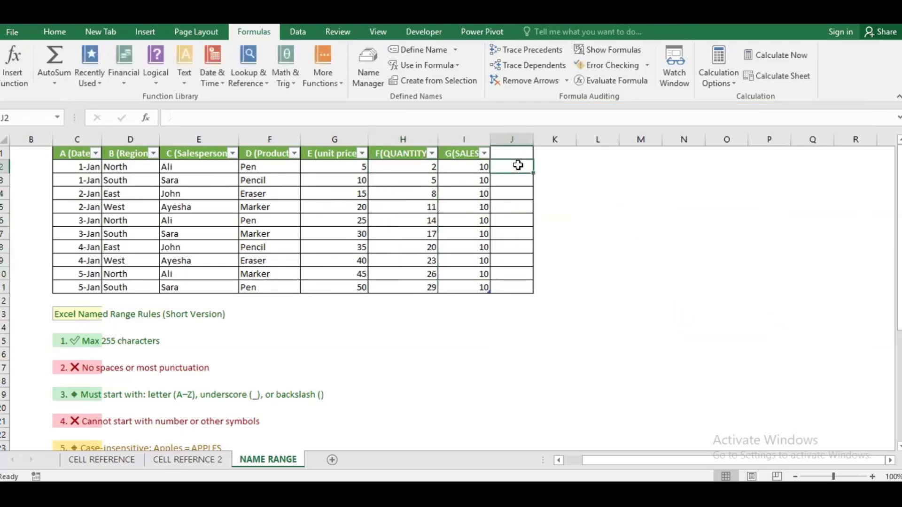
type("=sum")
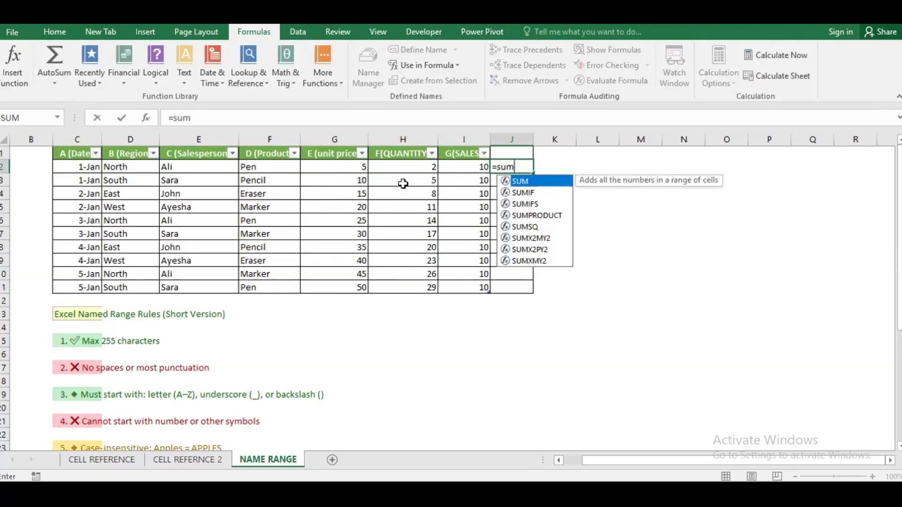
type("(")
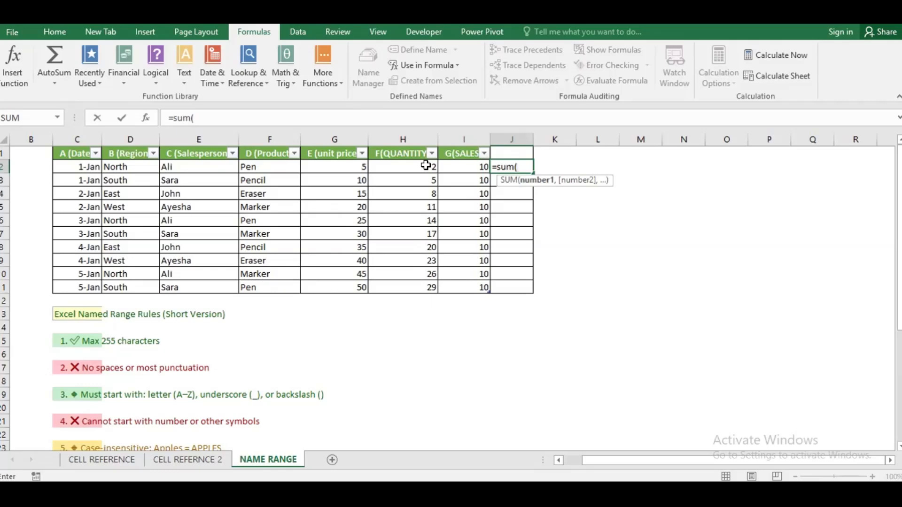
type("t")
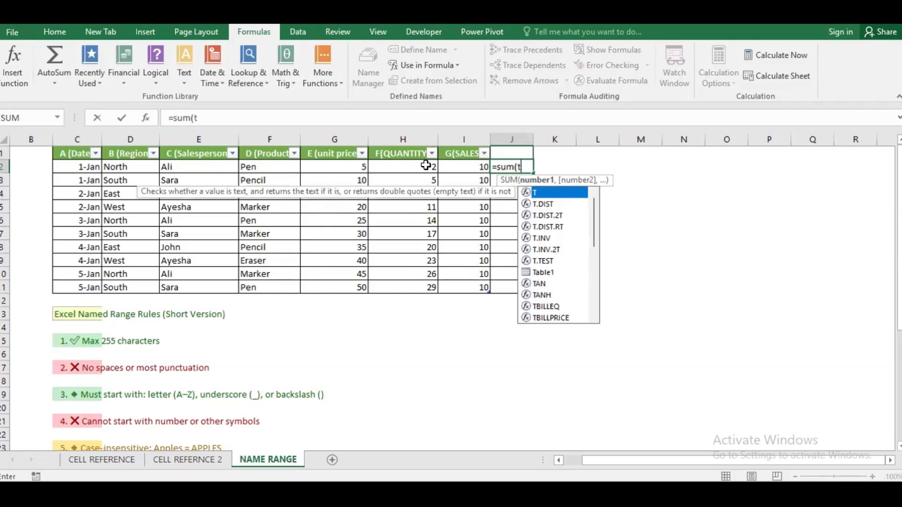
type("o")
key("Down")
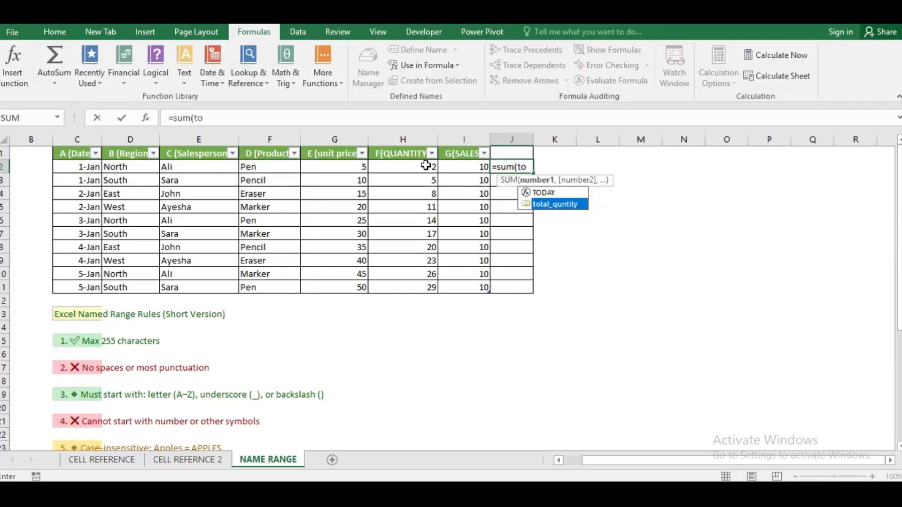
key("Tab")
key("Return")
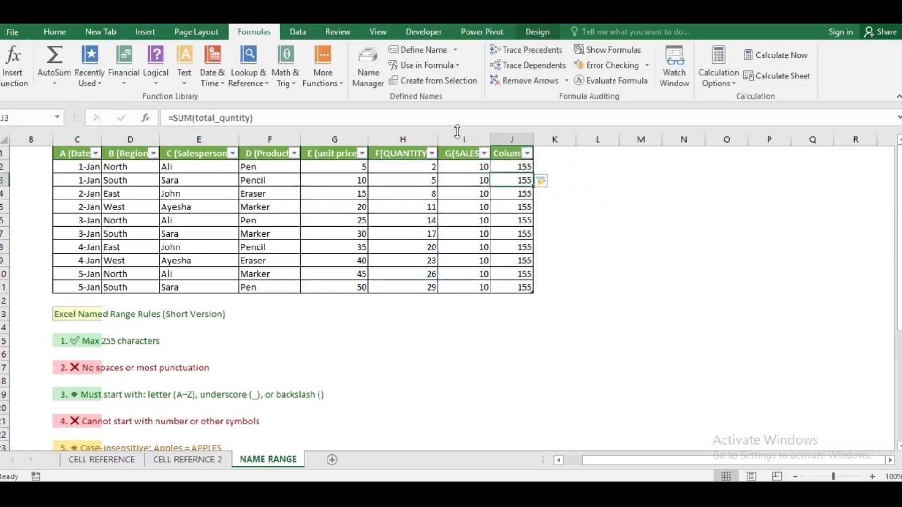
left_click(520, 169)
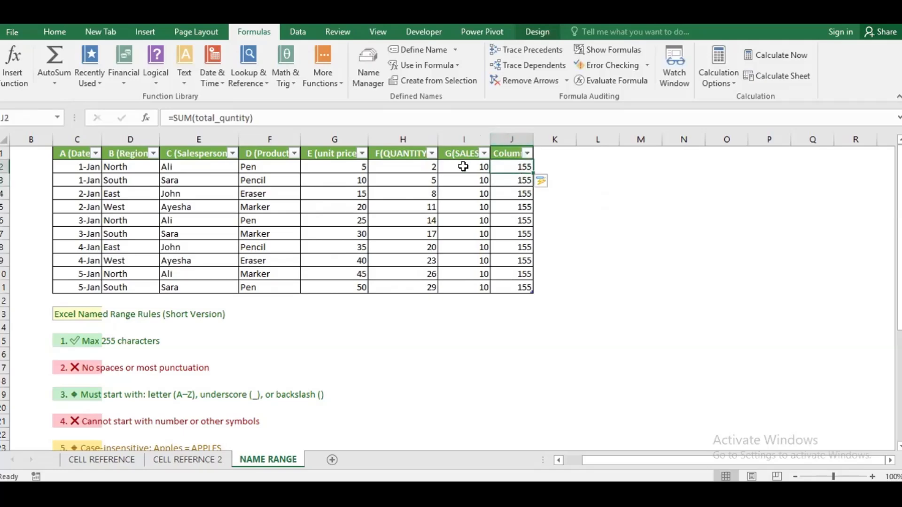
Compare the Quantity entries in H2:H11 with the SUM results in J2:J11, and read the Excel Named Range Rules below the table
left_click_drag(426, 165, 419, 283)
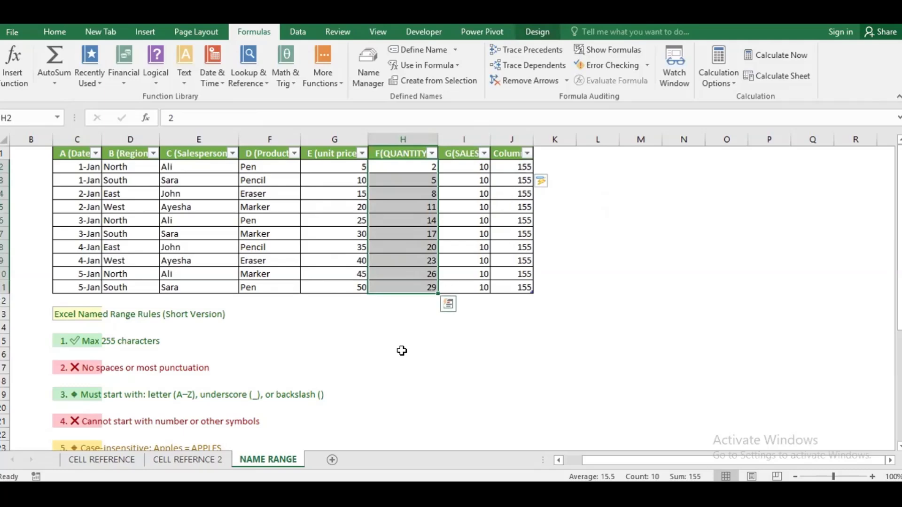
left_click(514, 167)
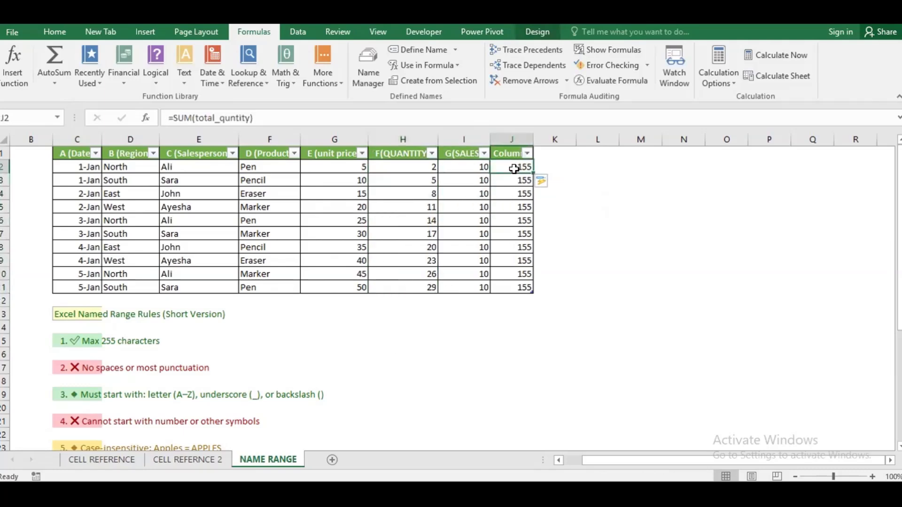
left_click(664, 289)
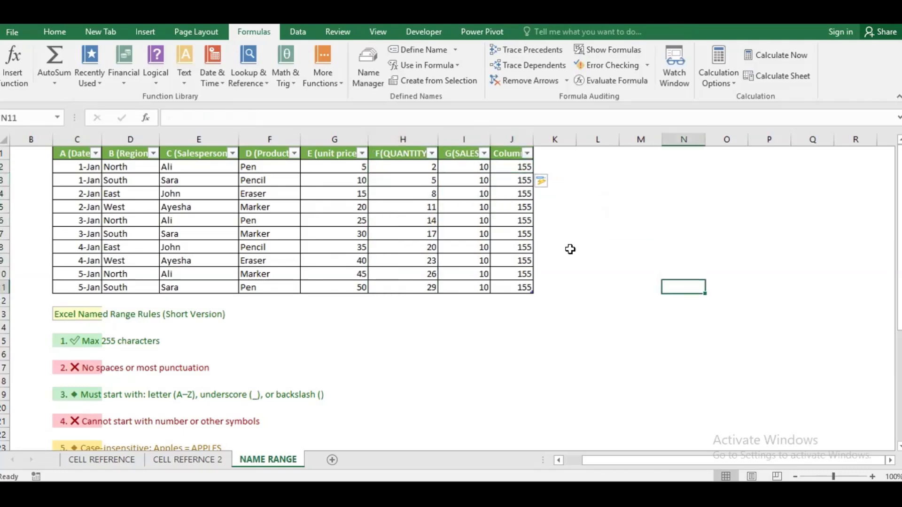
left_click_drag(508, 168, 512, 289)
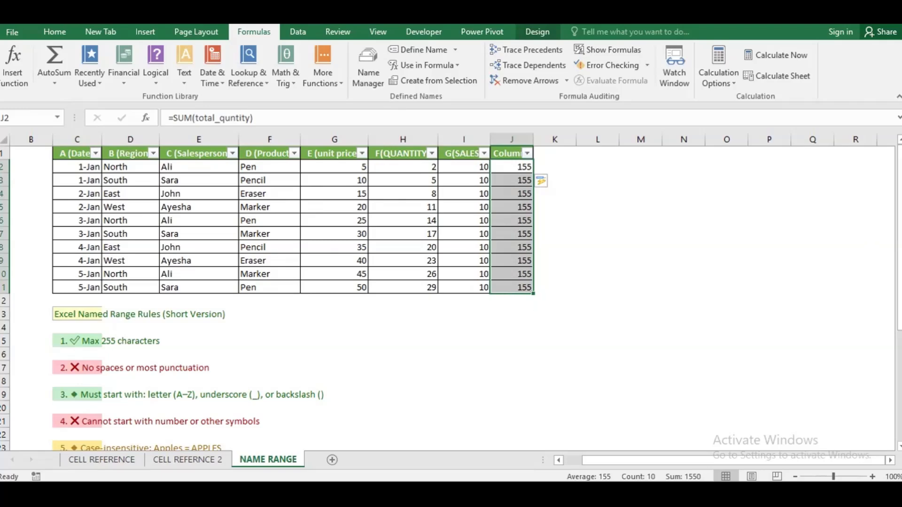
left_click_drag(899, 284, 899, 293)
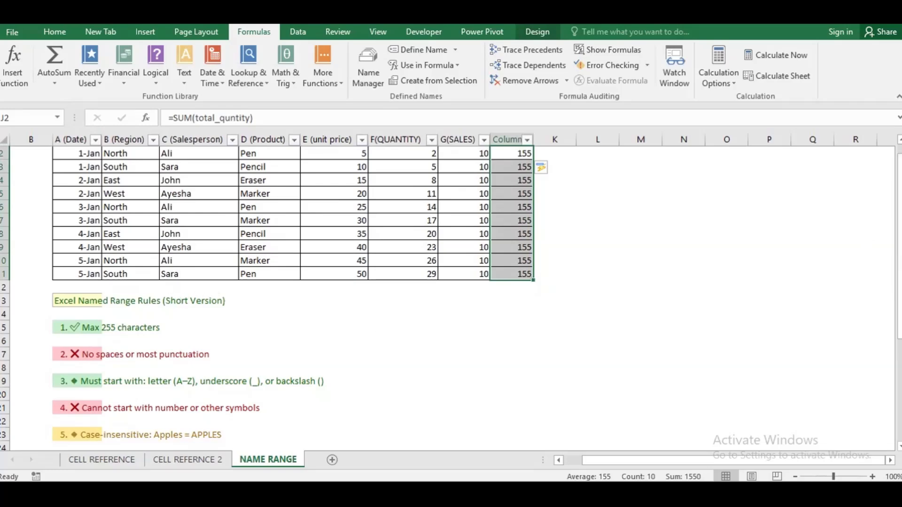
scroll(451, 298, "down", 3)
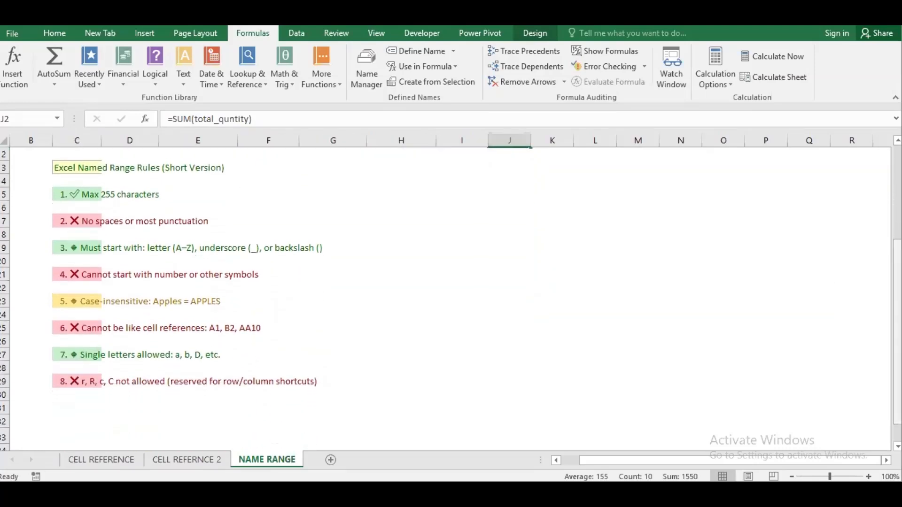
left_click_drag(897, 381, 897, 399)
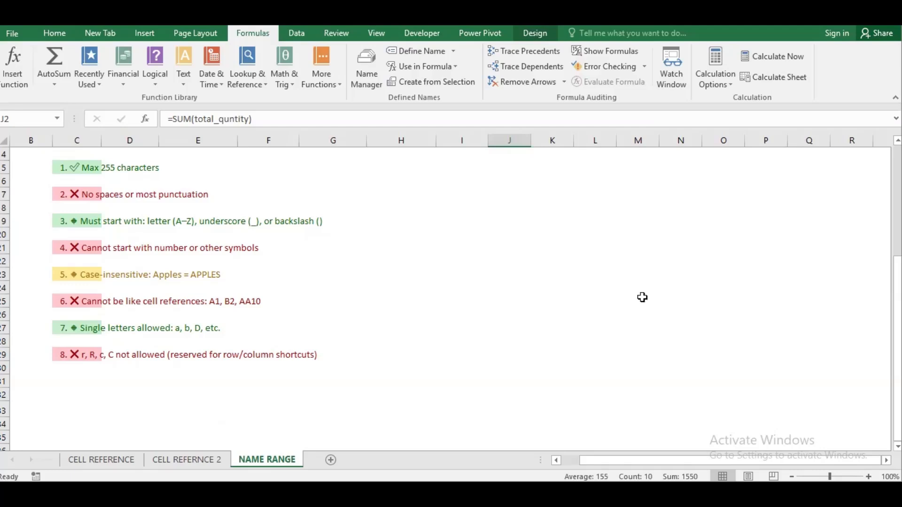
scroll(451, 296, "up", 1)
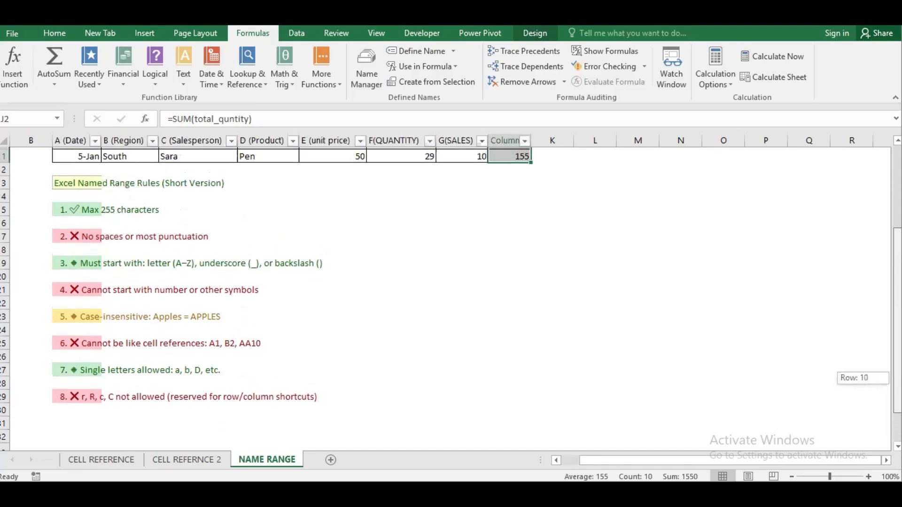
left_click_drag(897, 350, 897, 249)
left_click(897, 248)
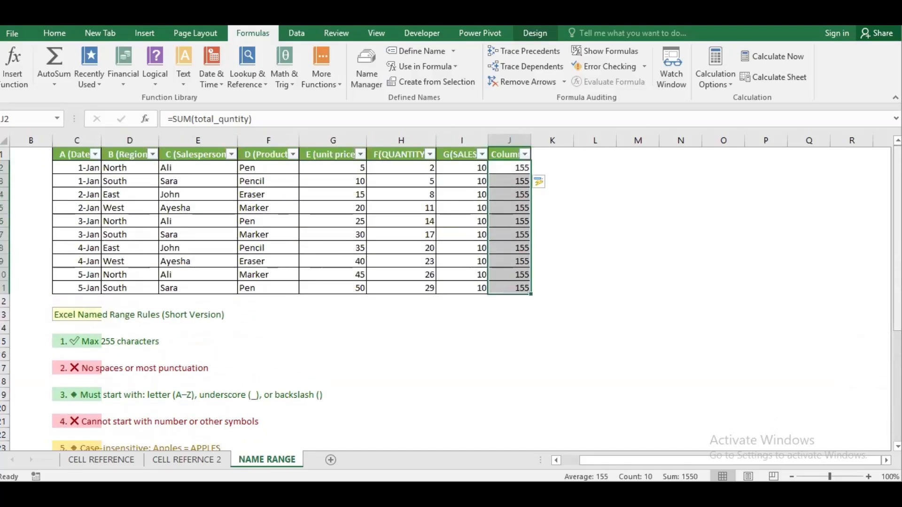